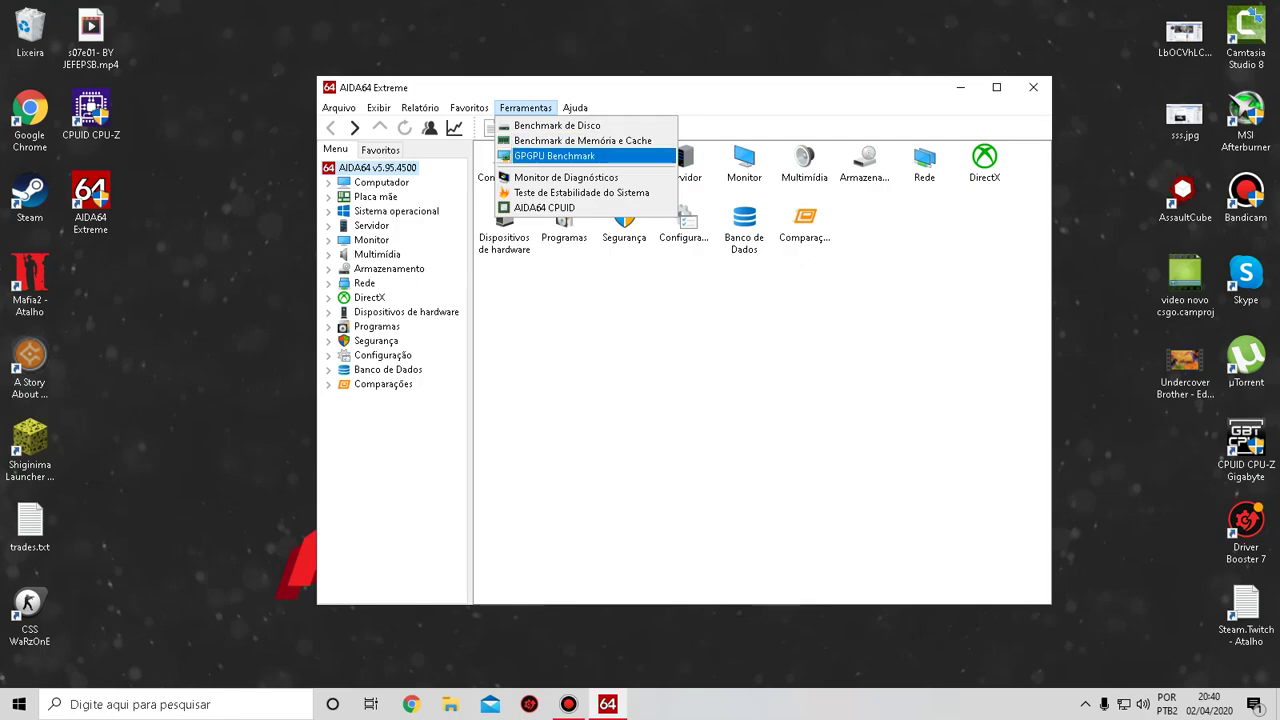
key(Return)
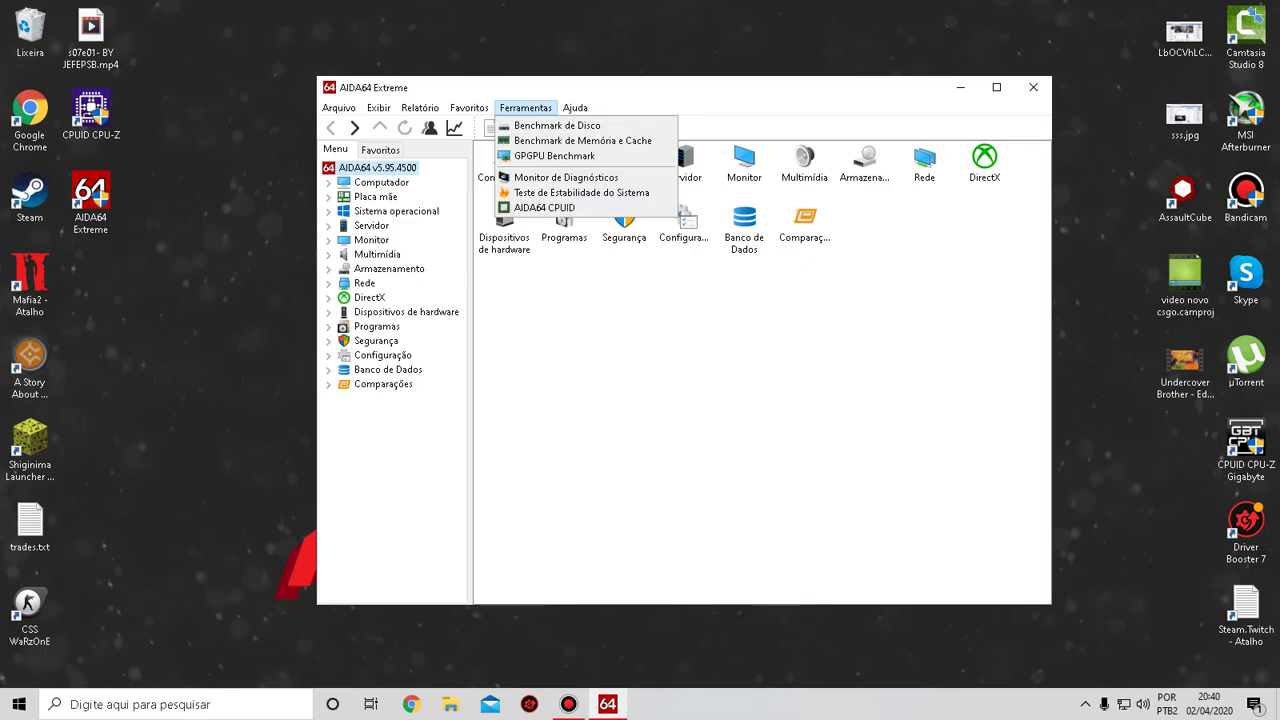
click(381, 183)
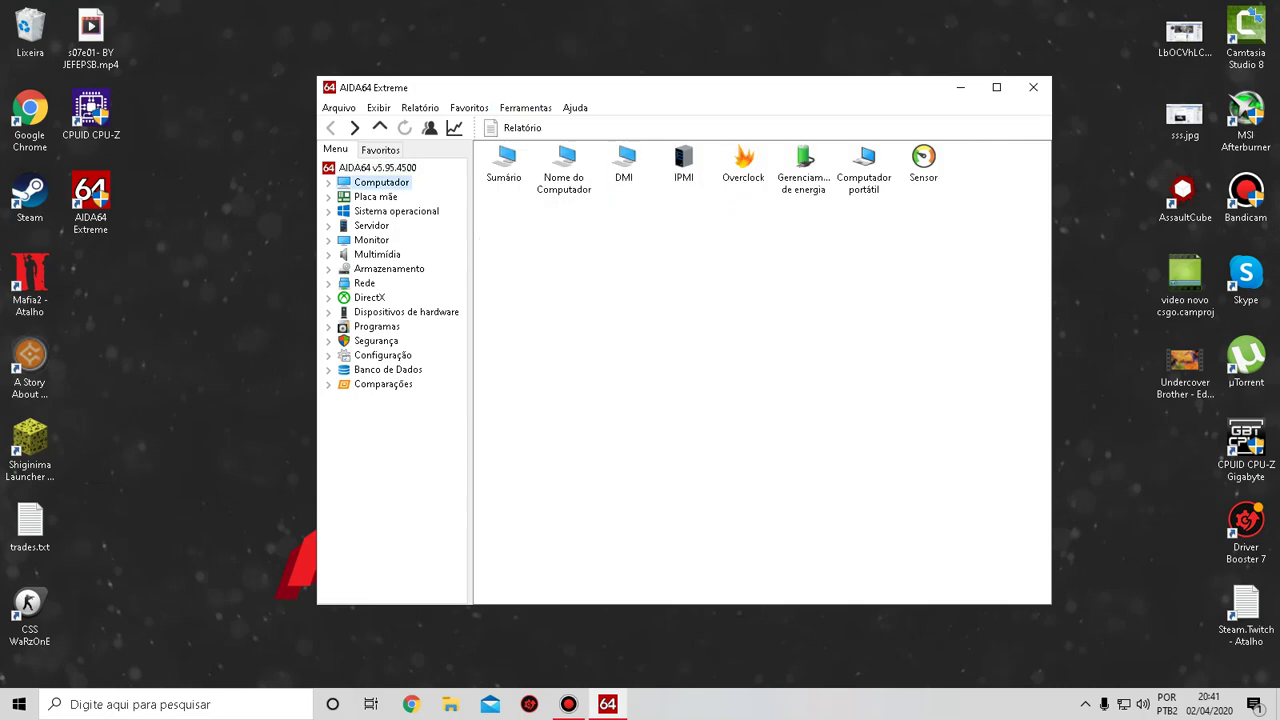
click(380, 128)
Step: Open the System Stability Test tool and reposition its window slightly
click(378, 108)
key(Right)
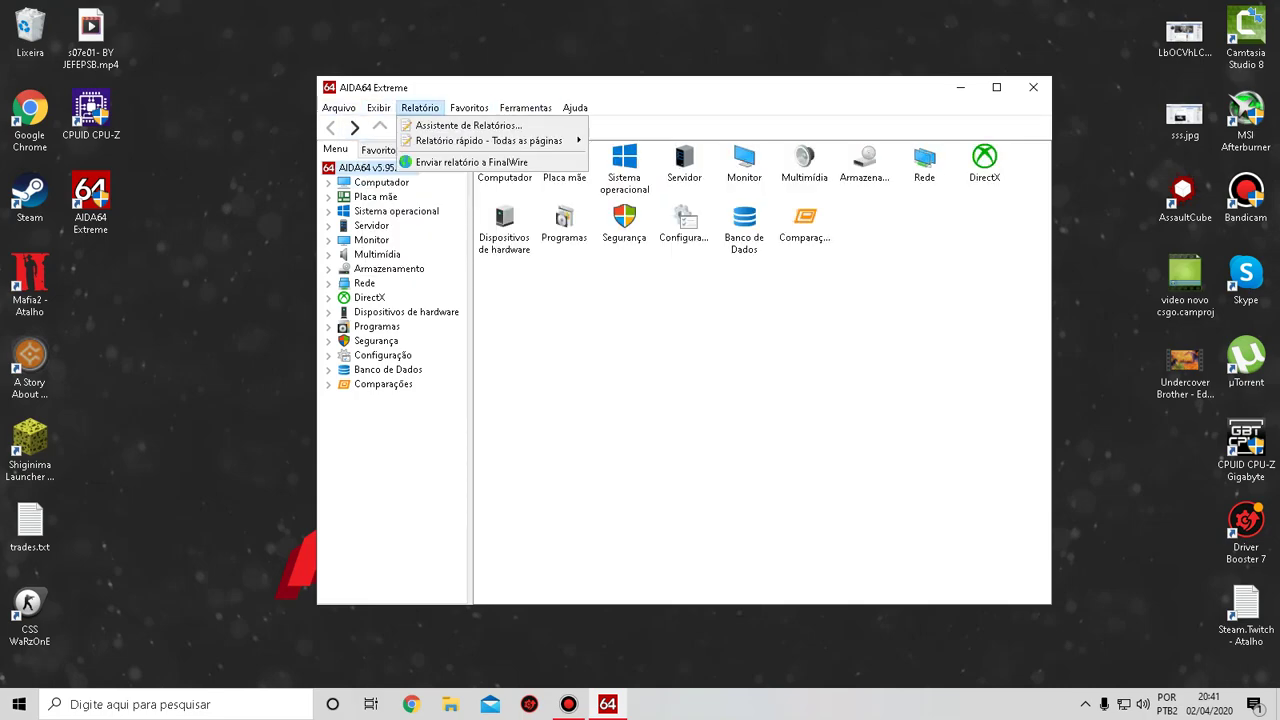
key(Right)
key(Left)
key(Left)
key(Left)
key(Right)
key(Right)
key(Right)
key(Right)
key(Down)
key(Up)
key(Up)
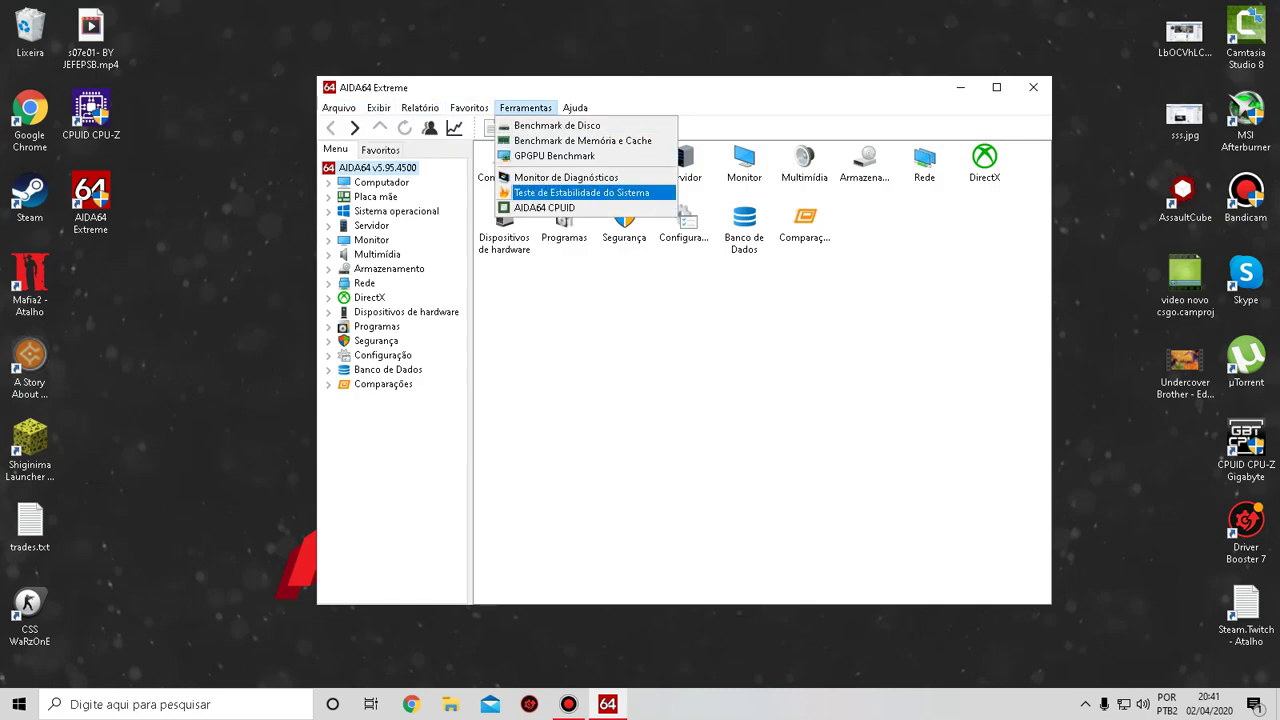
key(Return)
mouse_move(628, 115)
mouse_down()
mouse_move(745, 109)
mouse_move(626, 121)
mouse_up()
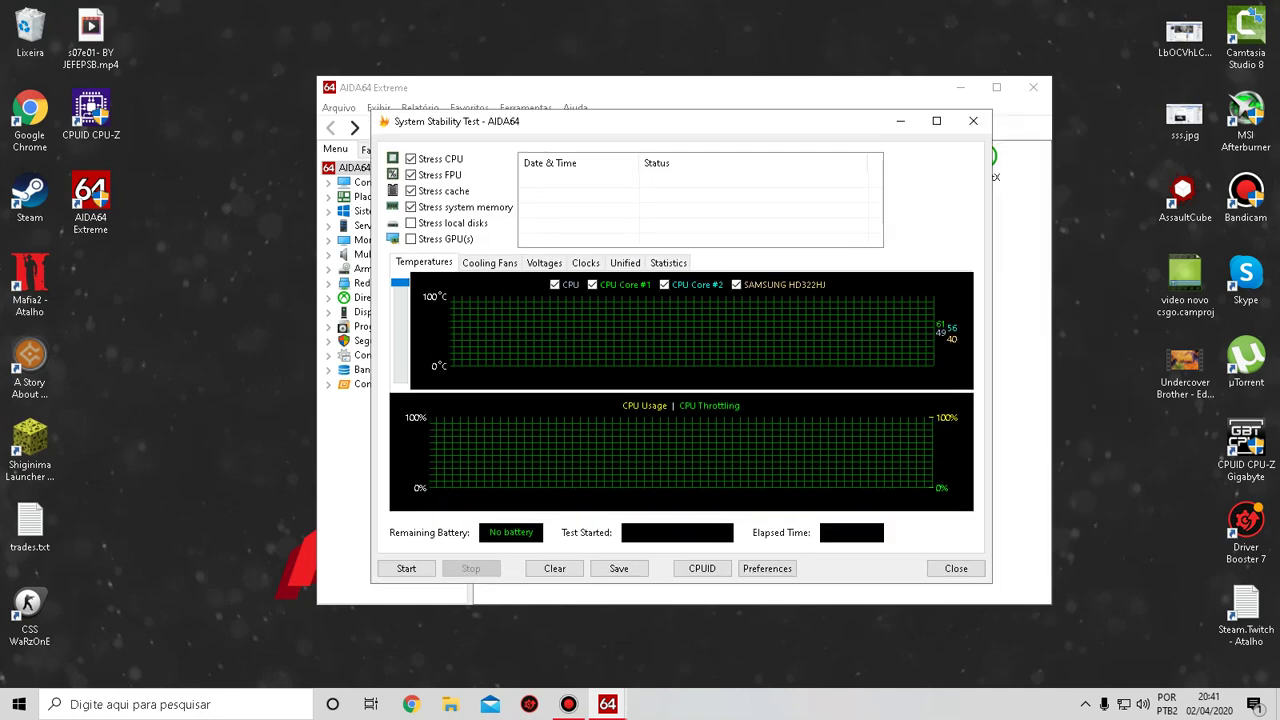
Step: Clear the stress options for CPU, FPU, cache and system memory
click(411, 191)
click(411, 207)
click(411, 159)
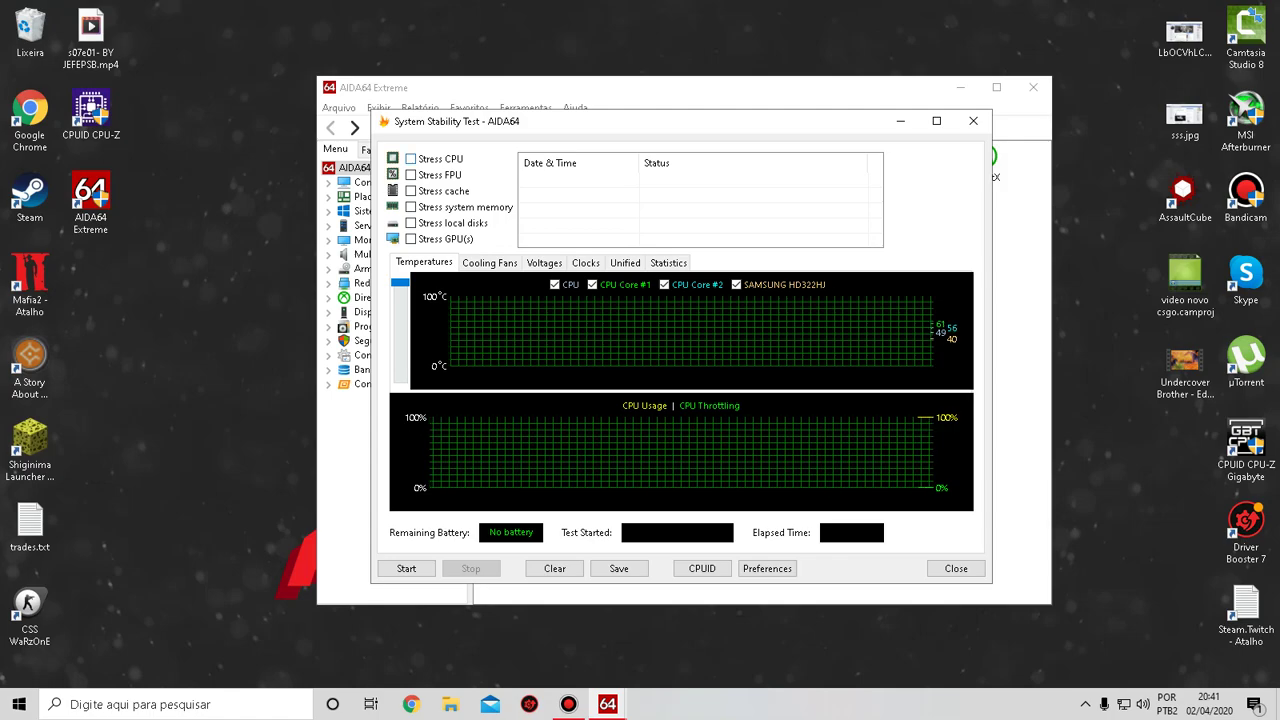
Step: Switch the CPU, FPU and cache stress options on and back off
click(411, 159)
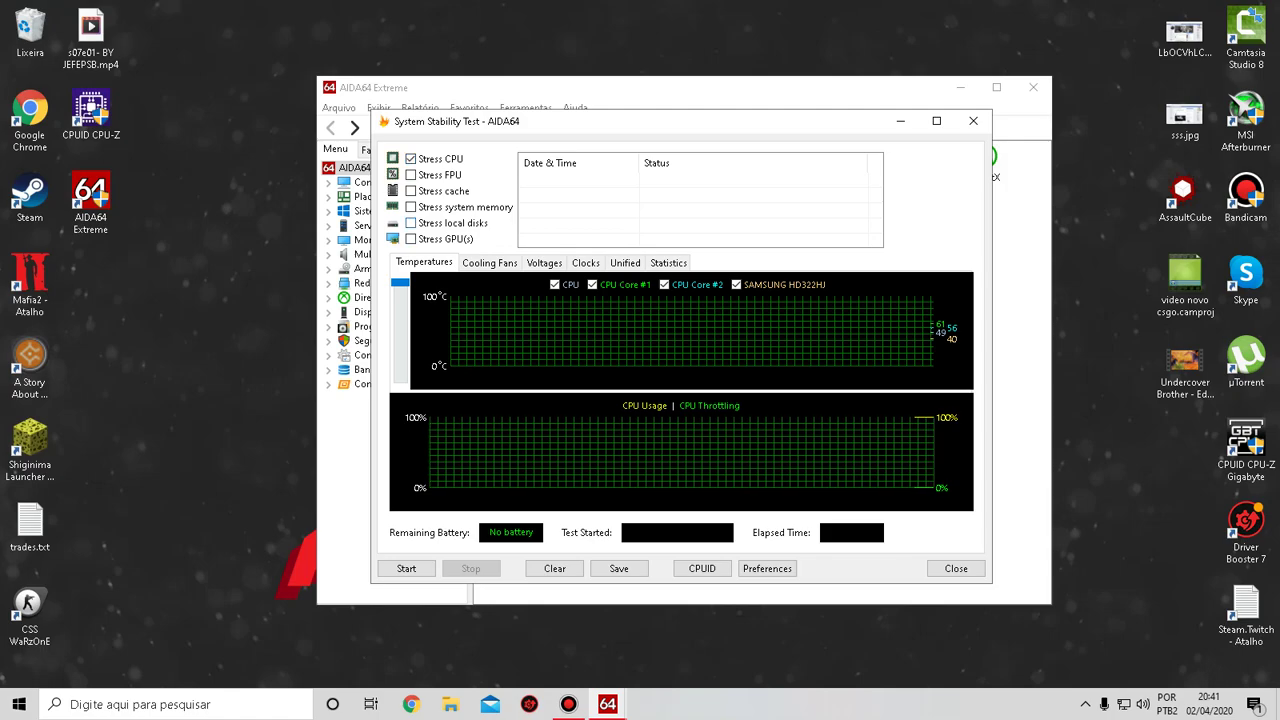
click(410, 191)
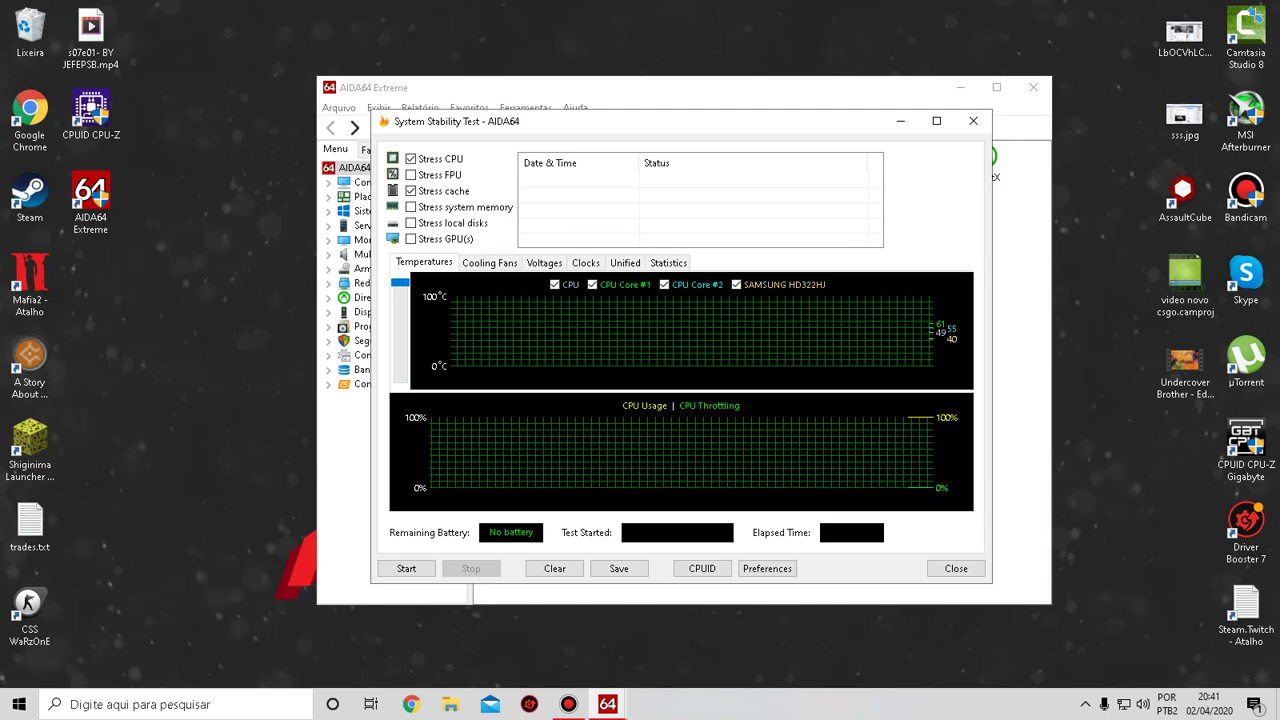
click(410, 191)
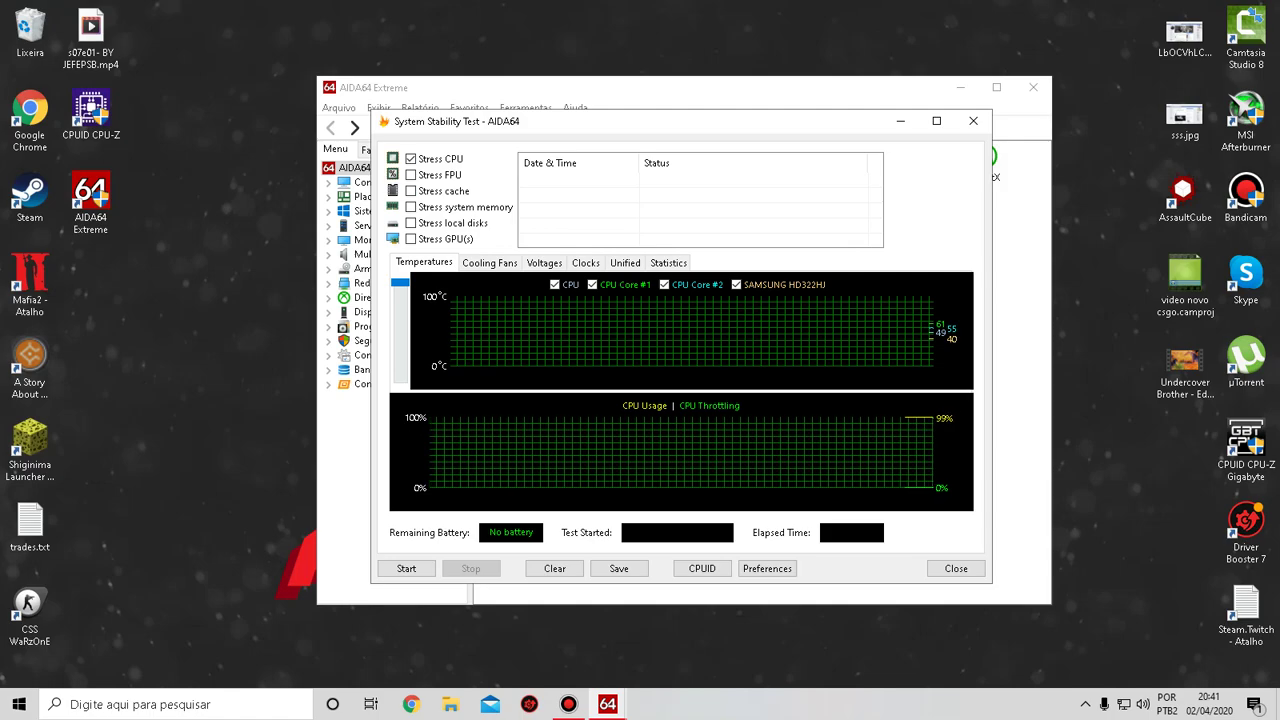
click(410, 175)
click(410, 191)
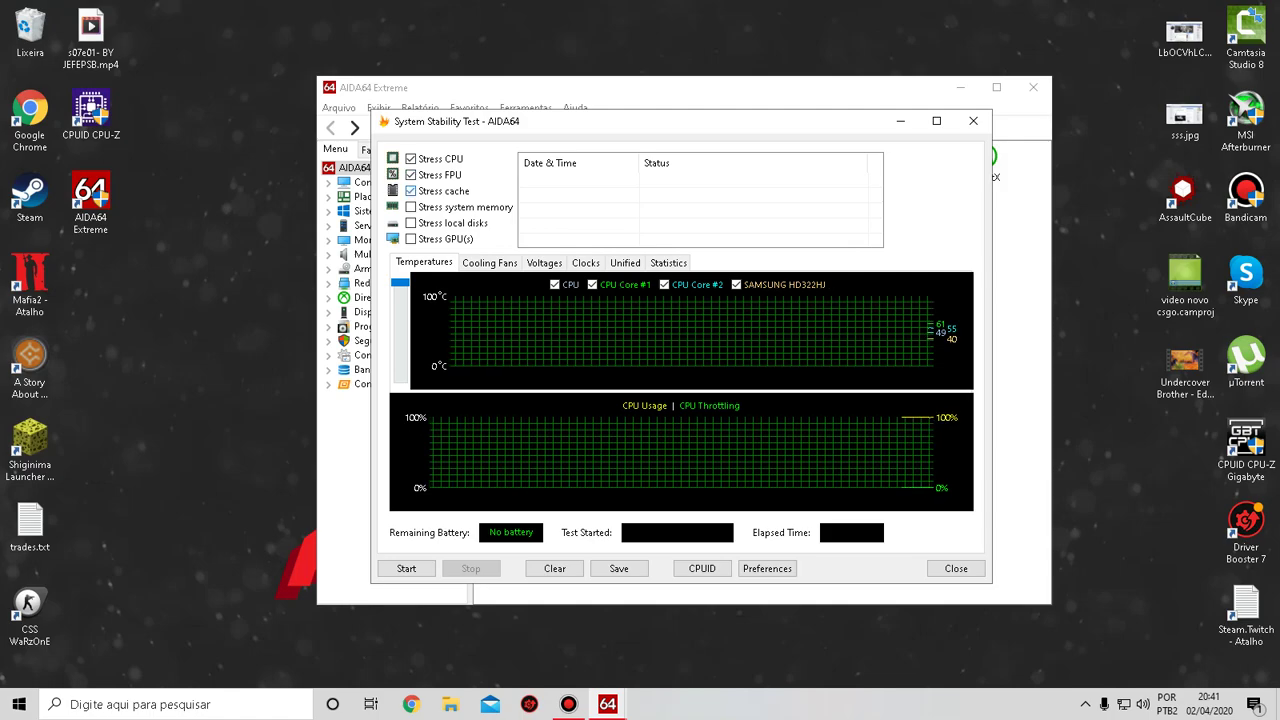
click(410, 175)
click(410, 191)
click(410, 159)
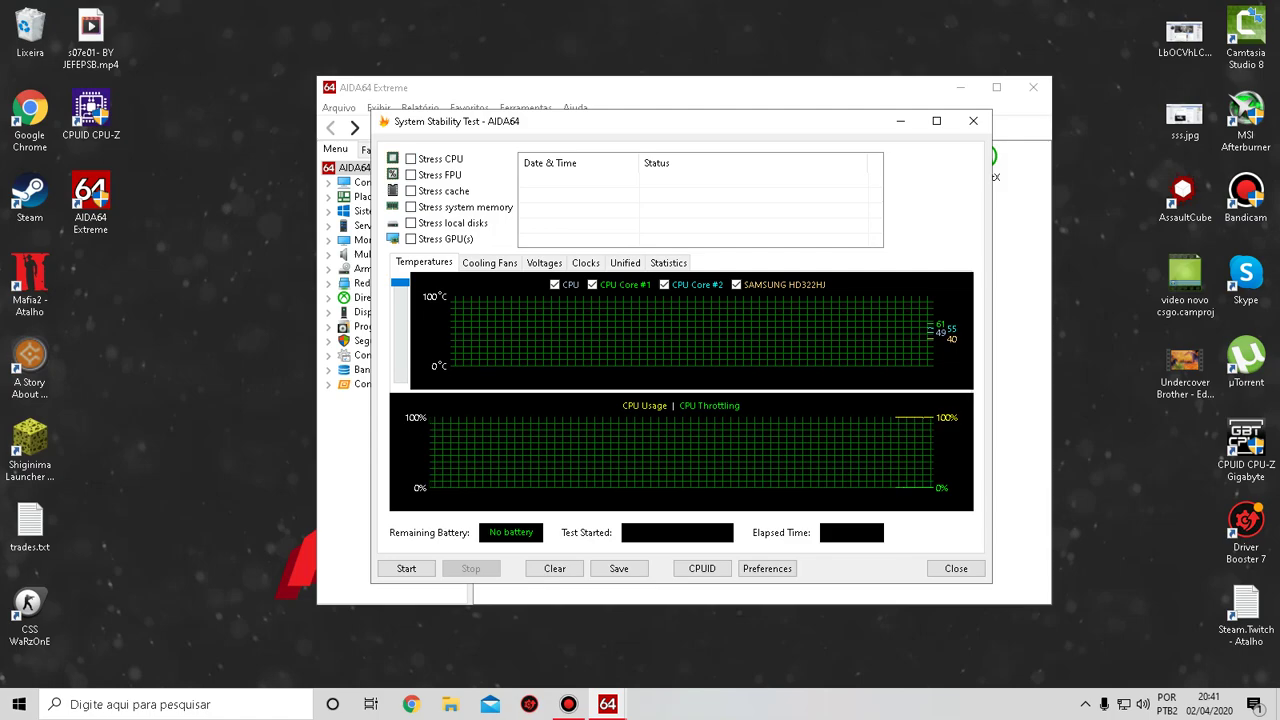
Step: Switch the system memory, local disks and GPU stress options on and off in turn, declining the TdrDelay fix
click(410, 207)
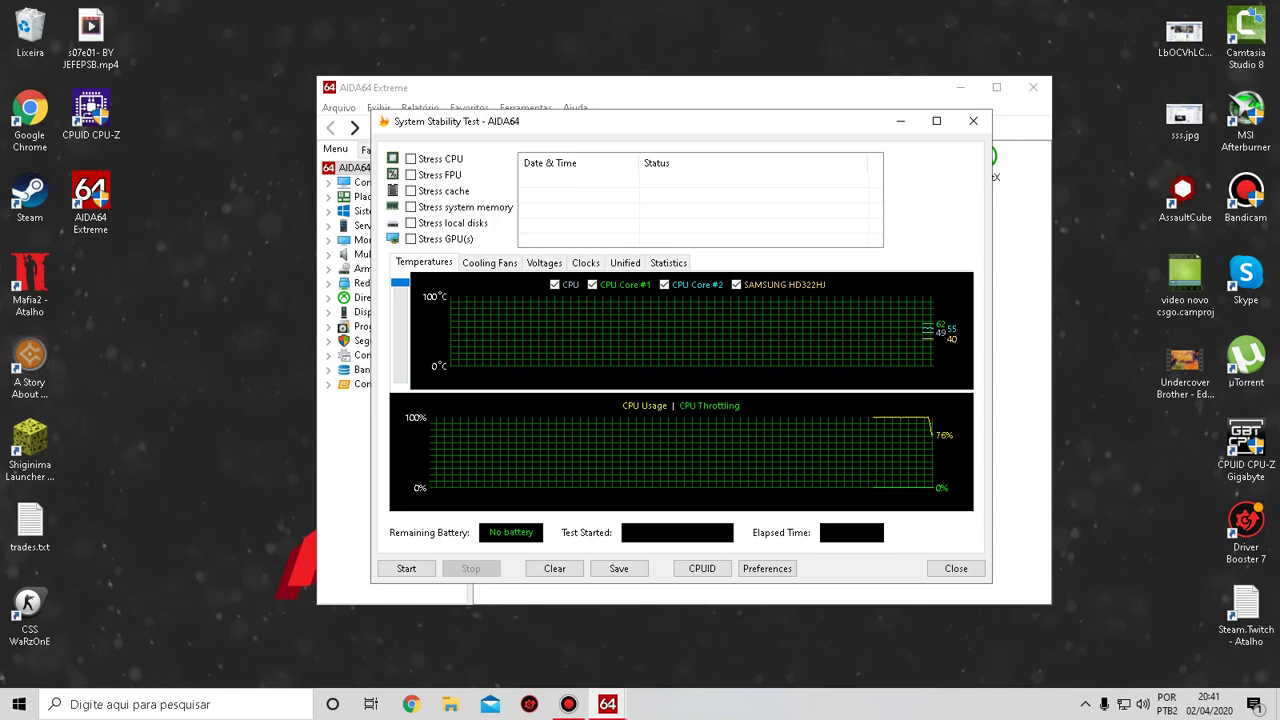
click(411, 223)
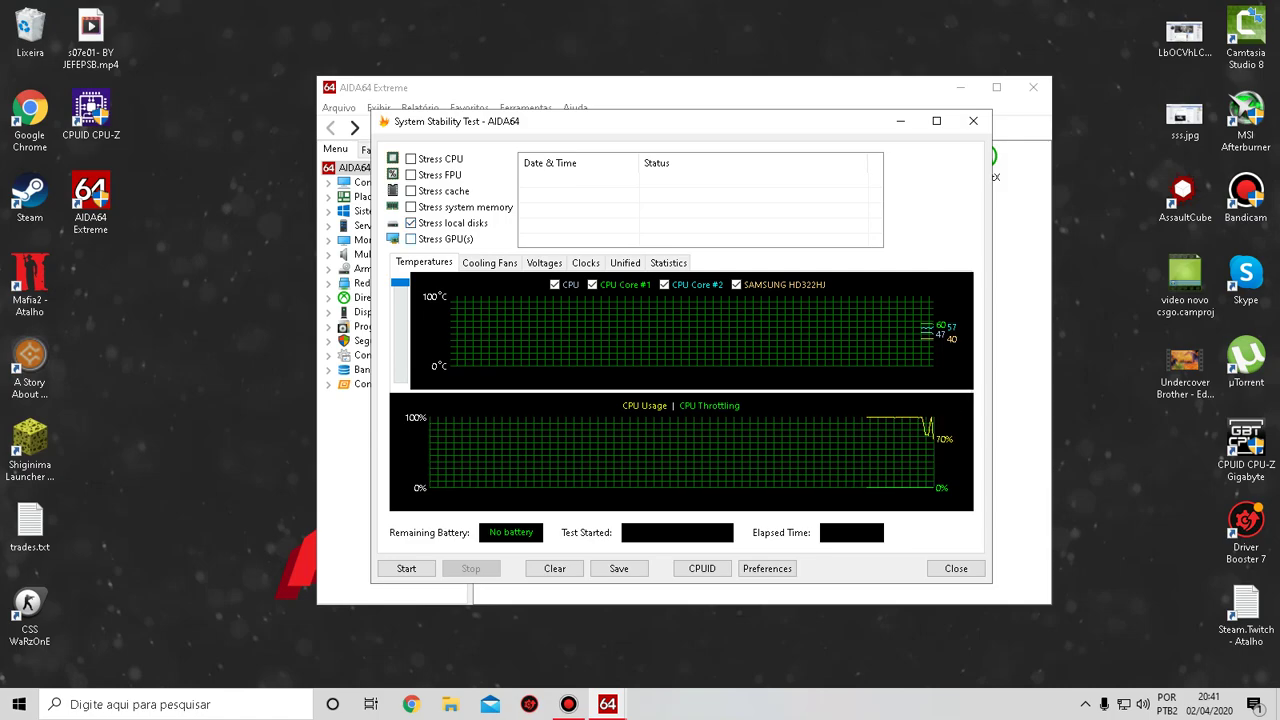
click(411, 223)
click(410, 239)
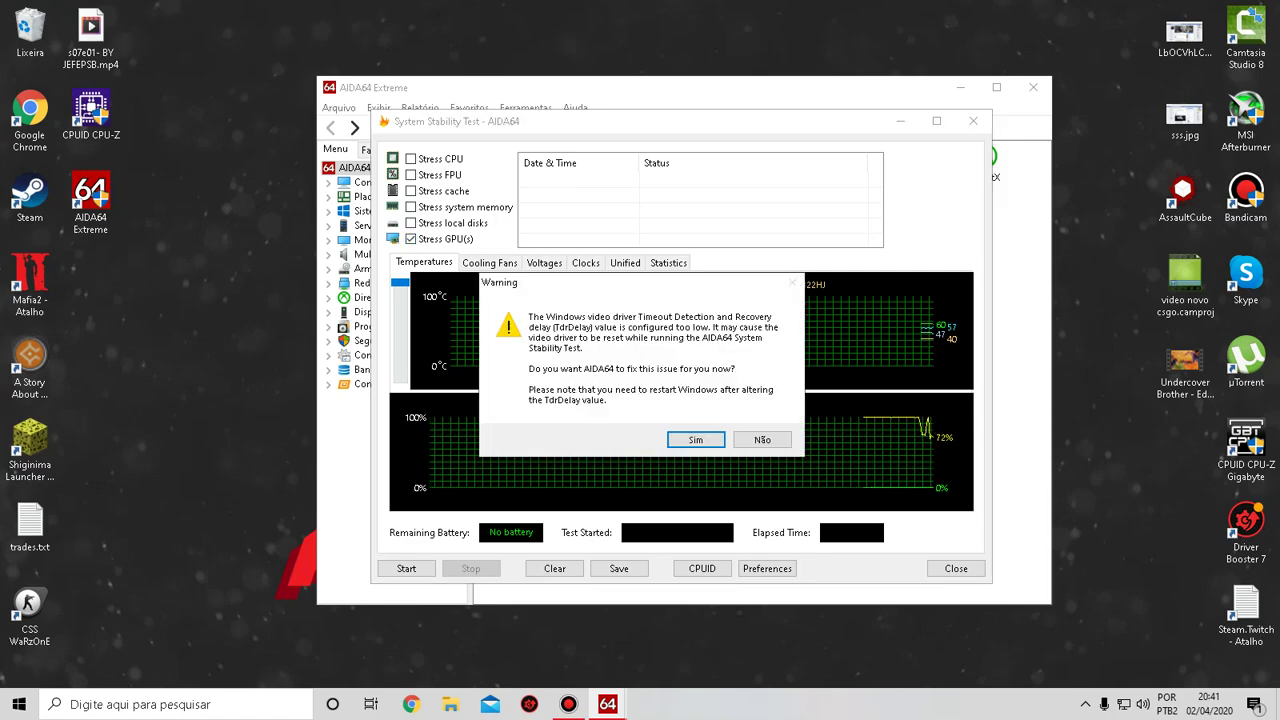
click(762, 440)
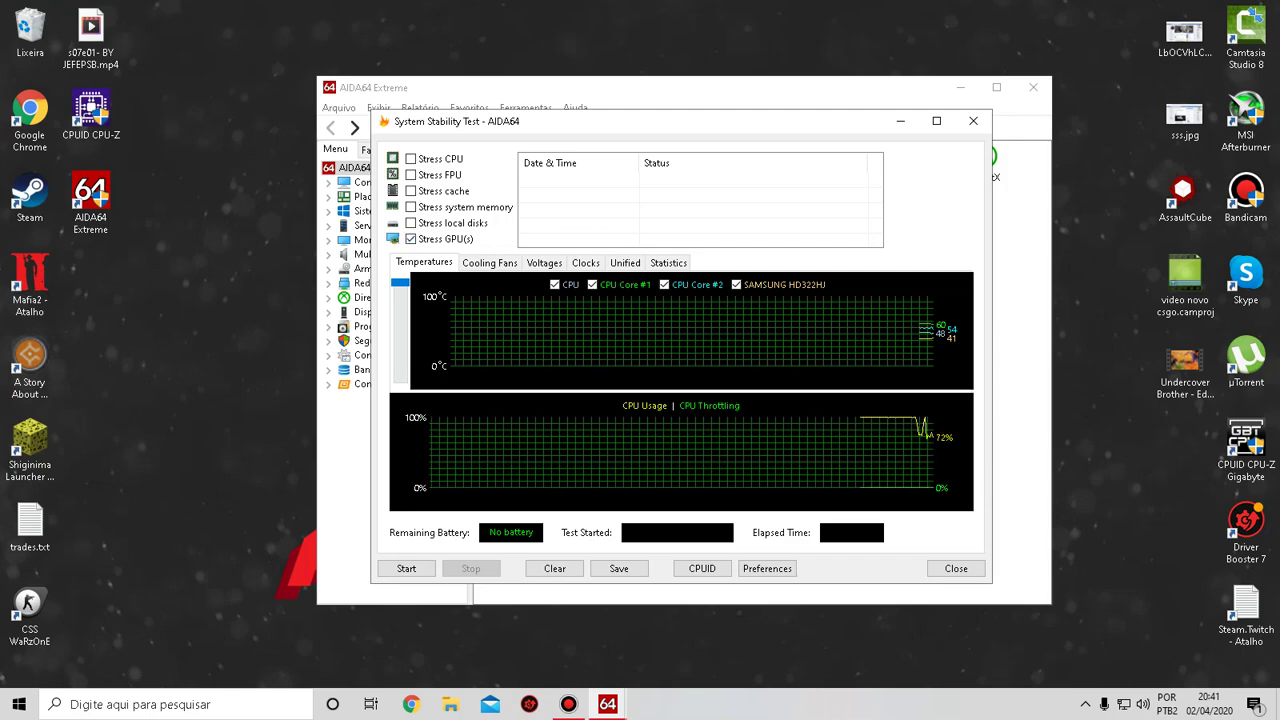
click(411, 239)
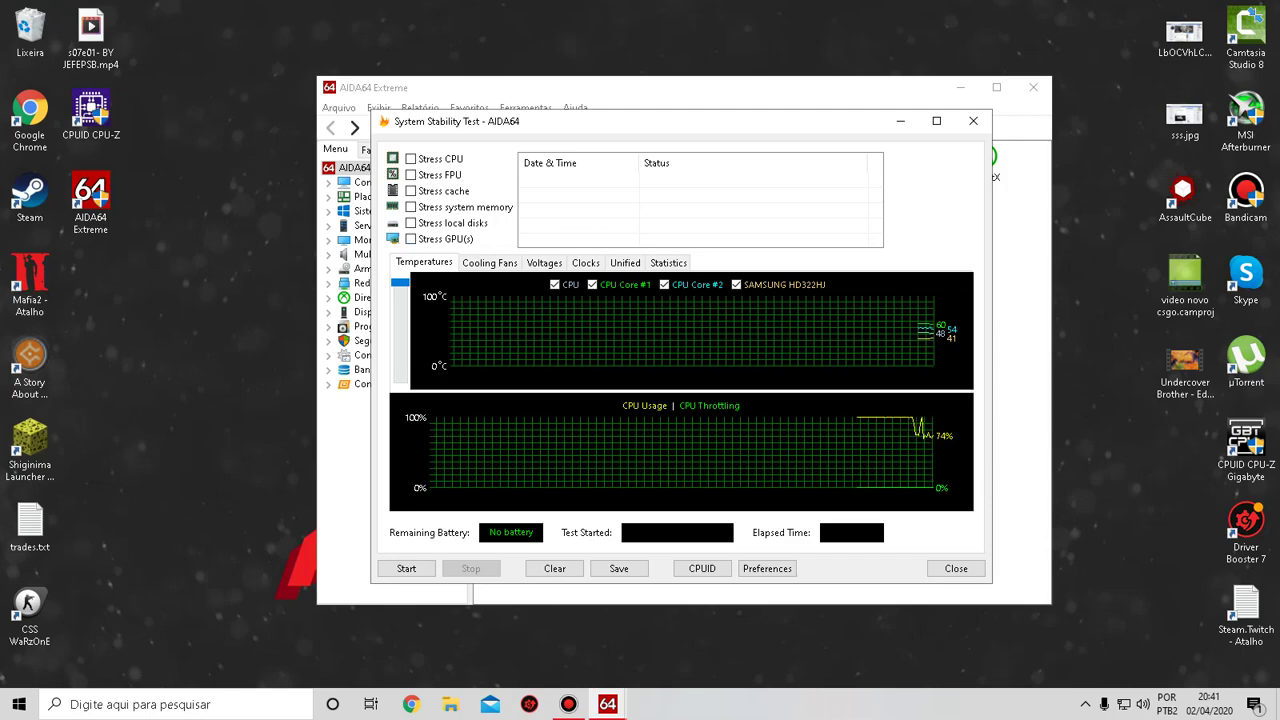
Step: Enable all six stress options: CPU, FPU, cache, system memory, local disks and GPU(s)
click(411, 191)
click(411, 175)
click(411, 159)
click(411, 207)
key(Down)
key(space)
key(Down)
key(space)
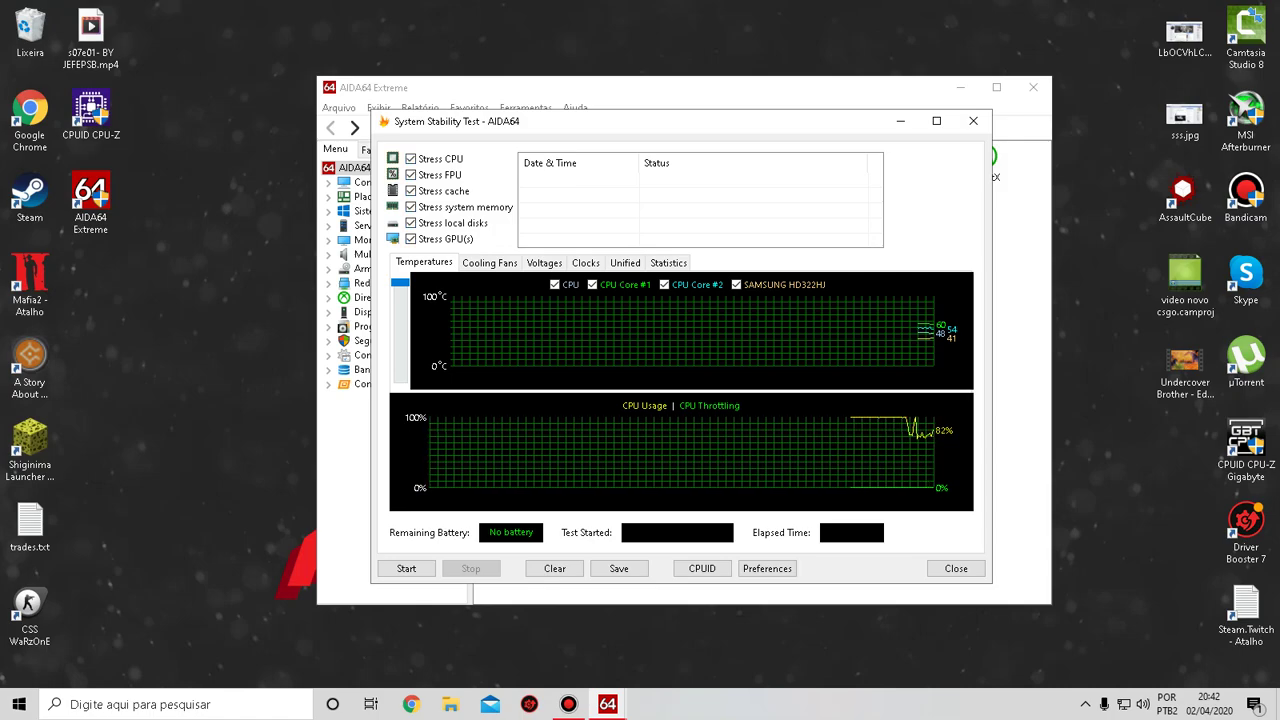
key(Tab)
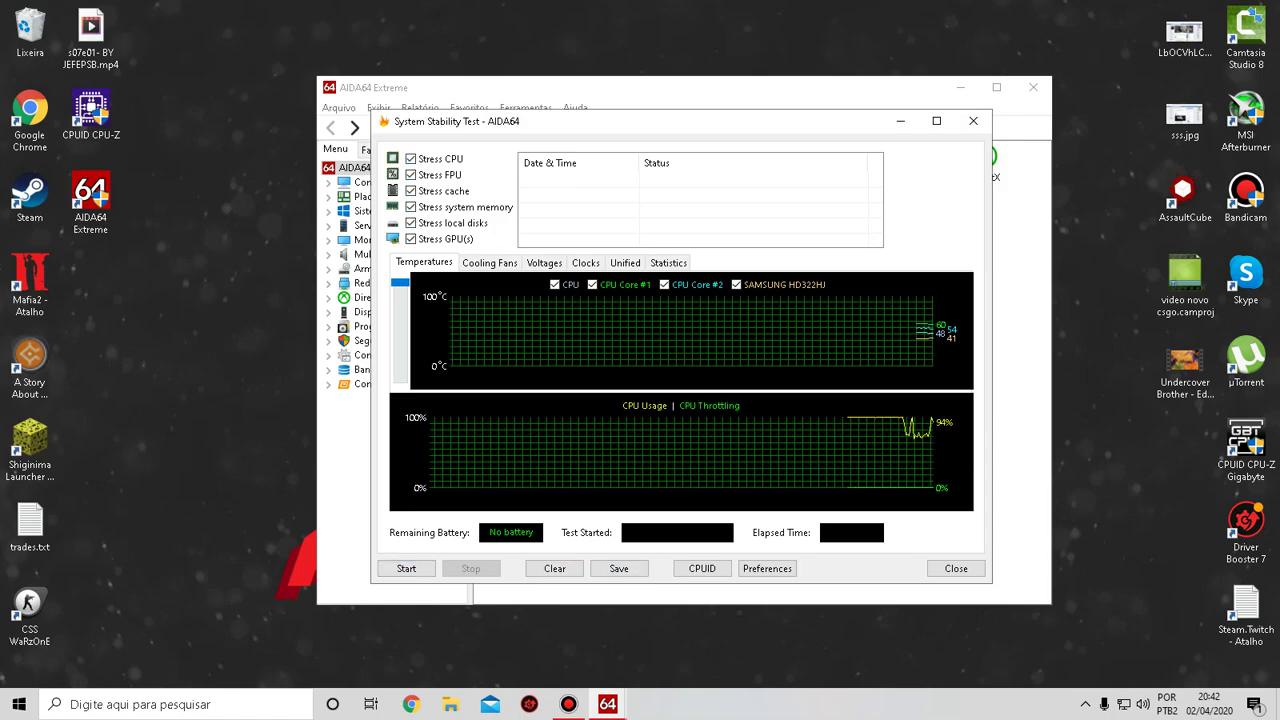
Step: Disable the FPU, cache, system memory, local disks and GPU(s) stress options, keeping only CPU enabled
click(411, 175)
click(411, 191)
click(411, 207)
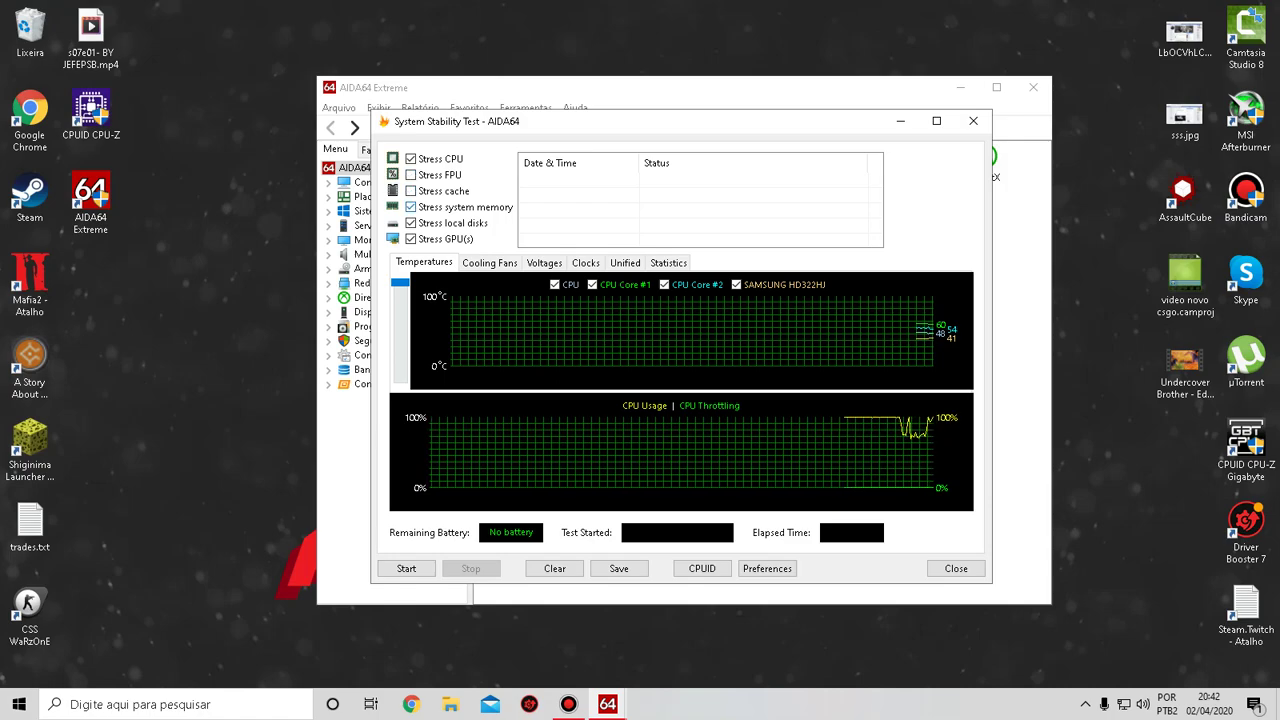
key(Down)
key(space)
key(Down)
key(space)
Step: Enable the cache and FPU stress options alongside CPU and start the stability test
key(Up)
key(Up)
key(Up)
key(space)
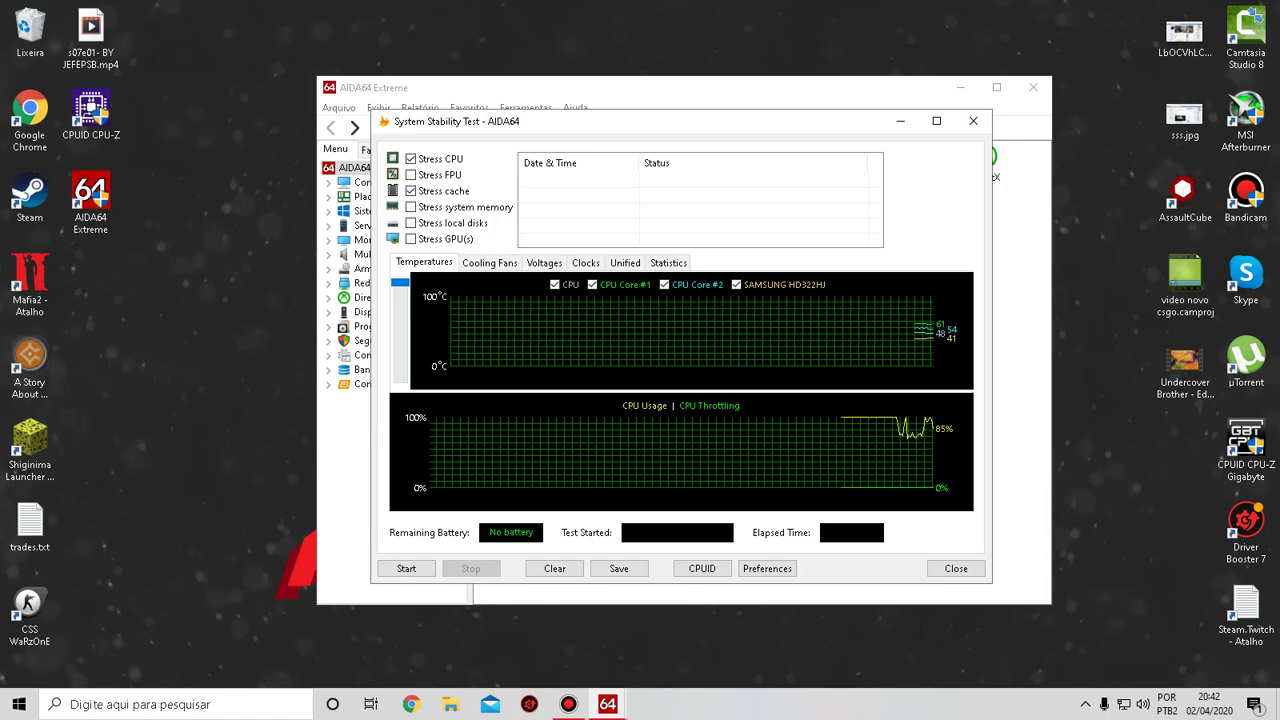
key(Tab)
key(space)
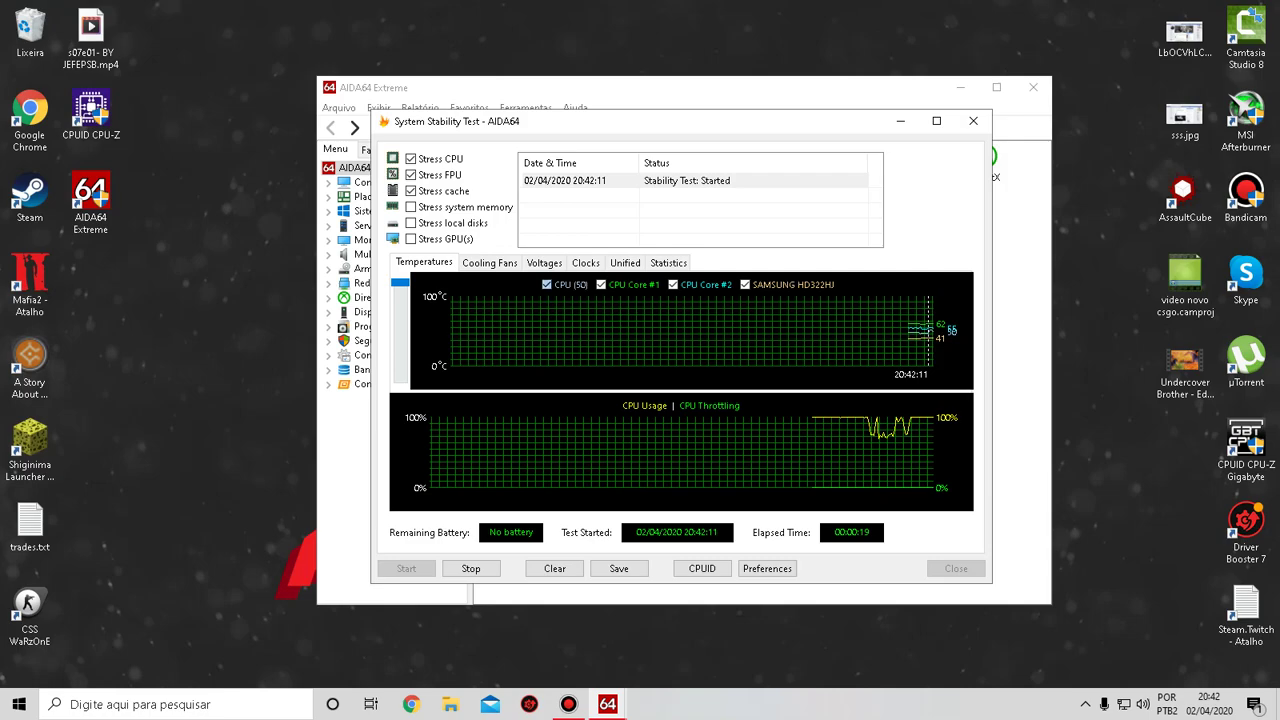
Step: Hide the CPU and SAMSUNG HD322HJ readings from the temperatures graph, leaving only the two CPU cores
click(556, 285)
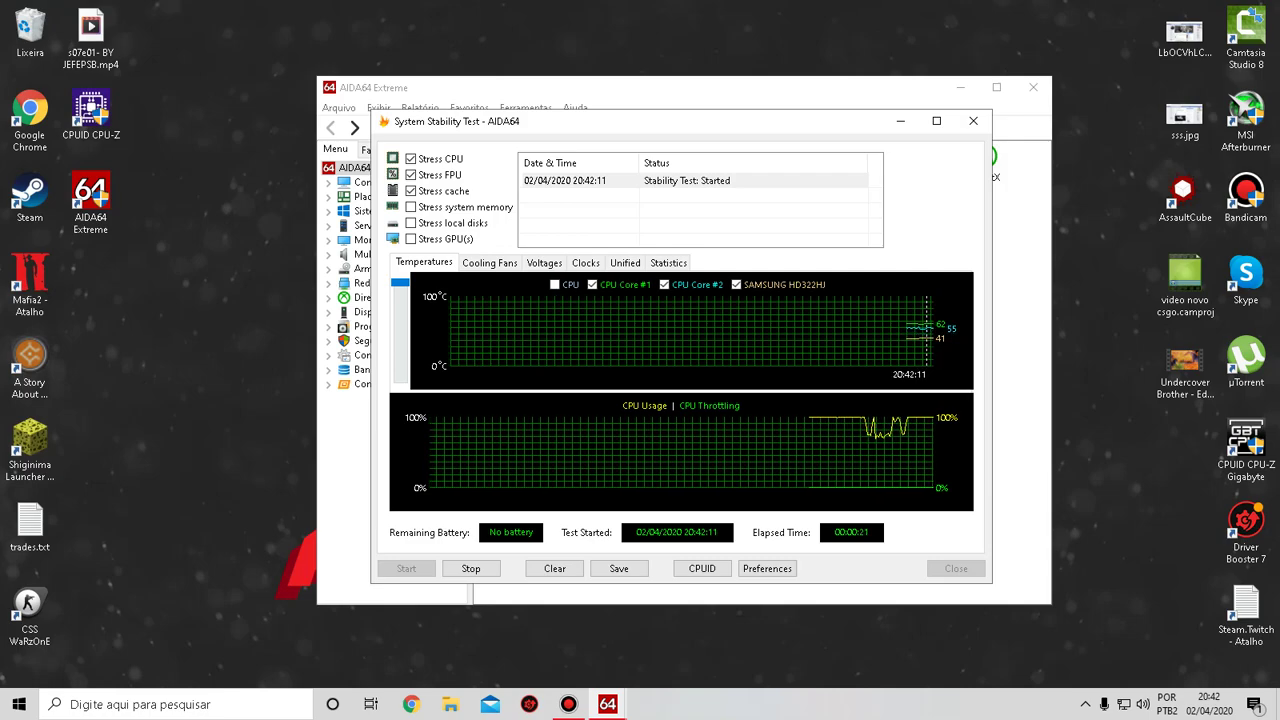
click(737, 285)
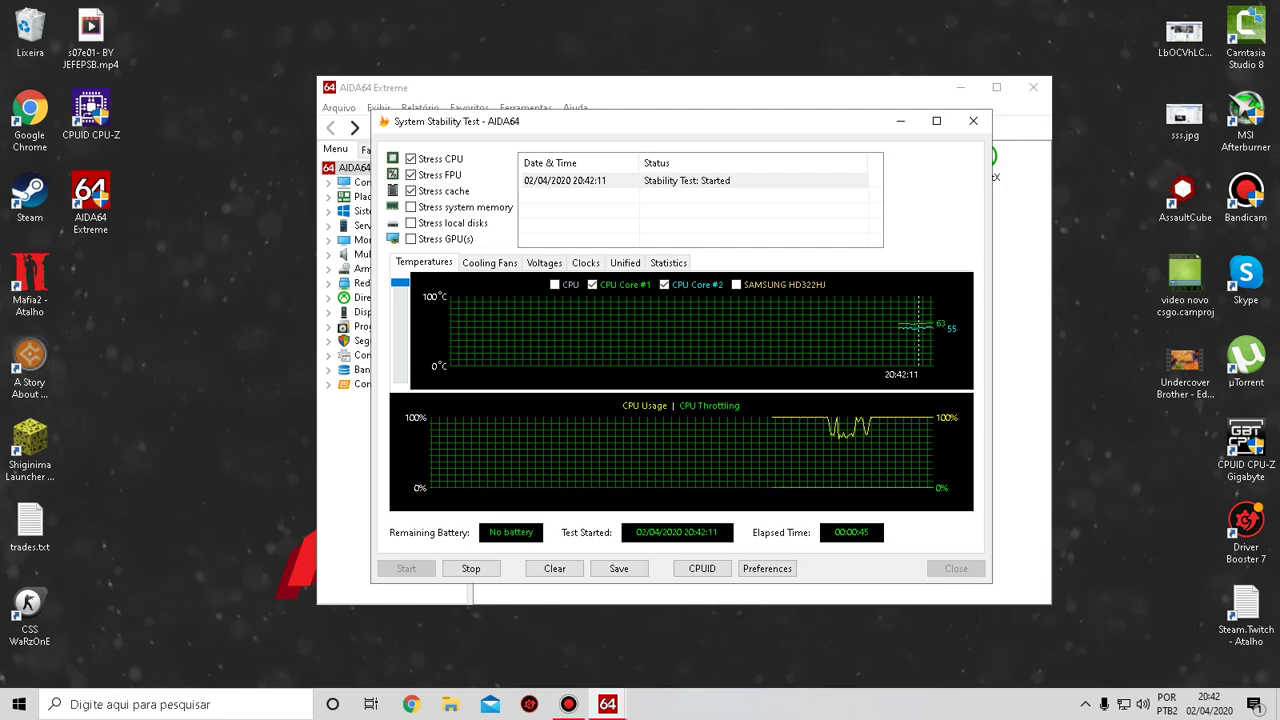
Step: Examine the cooling fan, voltage, clock and unified graphs while the stability test runs
click(489, 262)
click(544, 263)
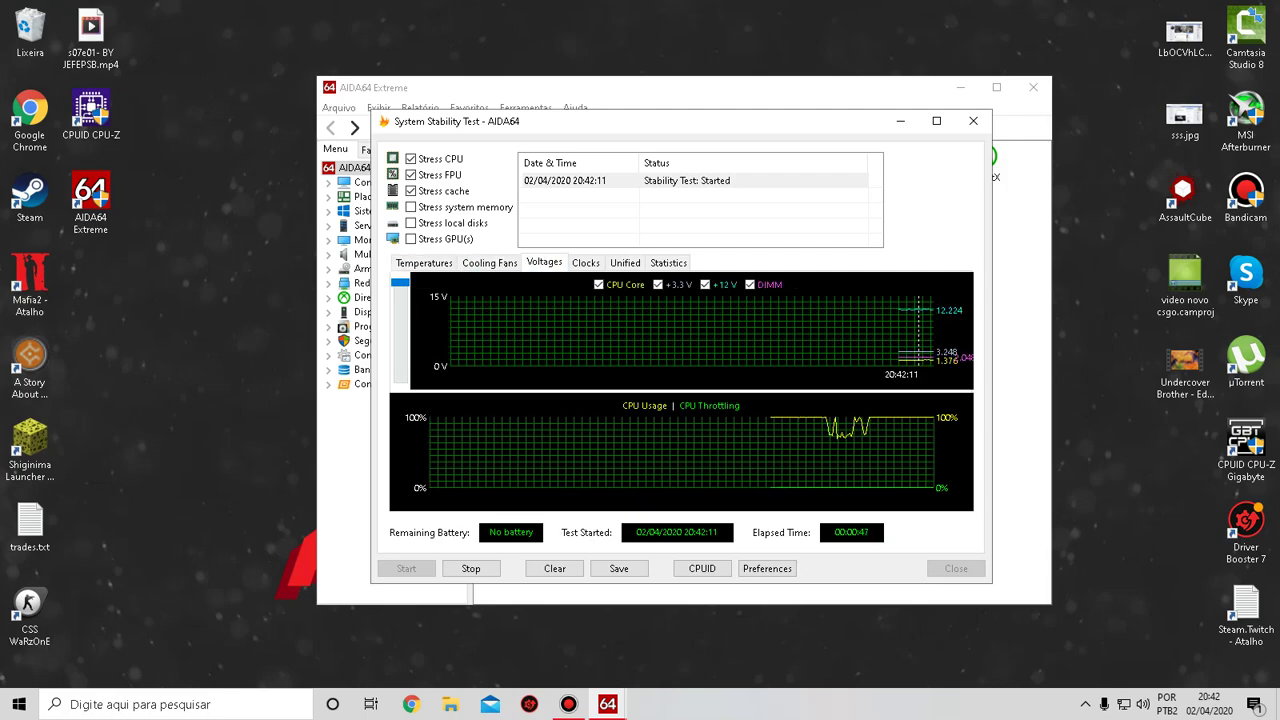
click(489, 263)
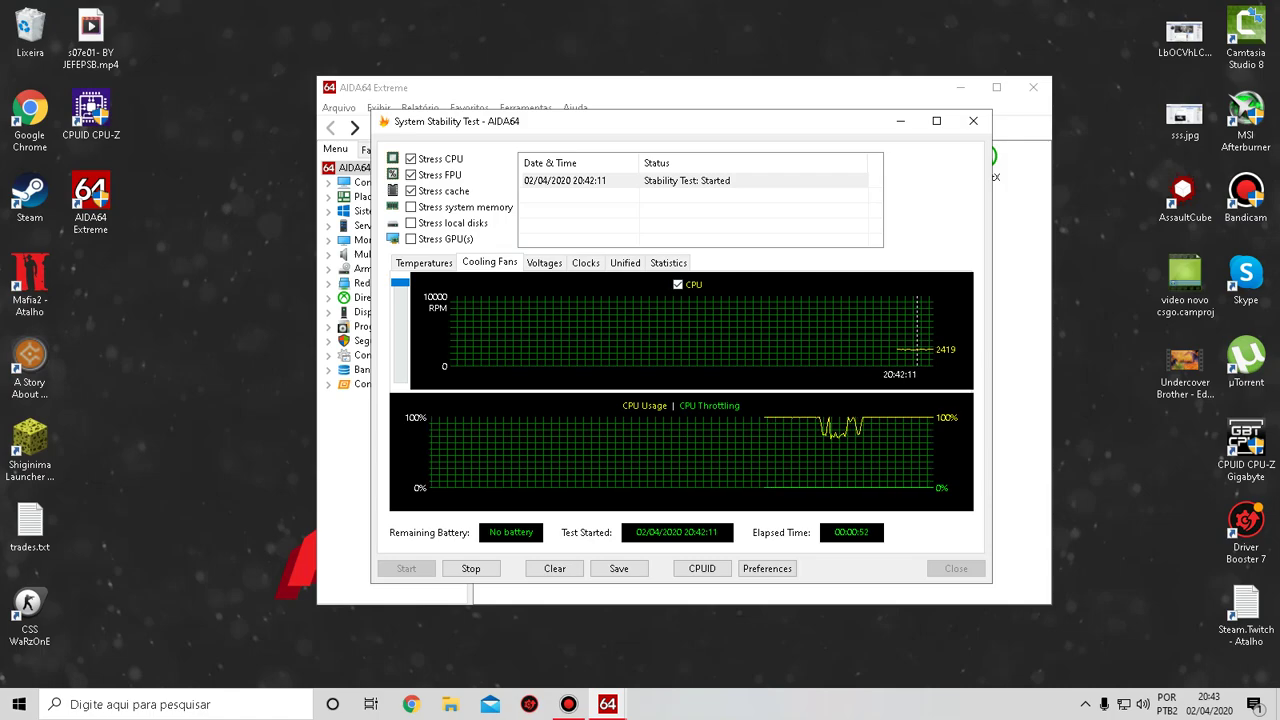
click(546, 263)
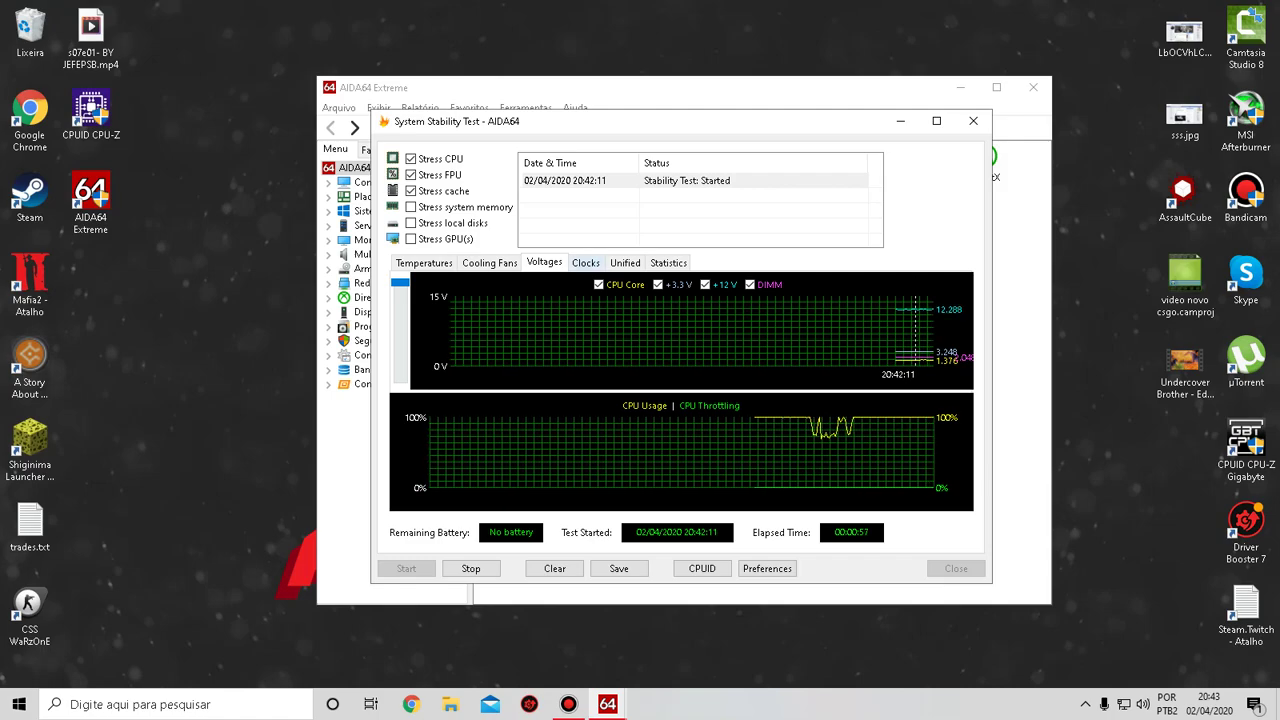
click(585, 262)
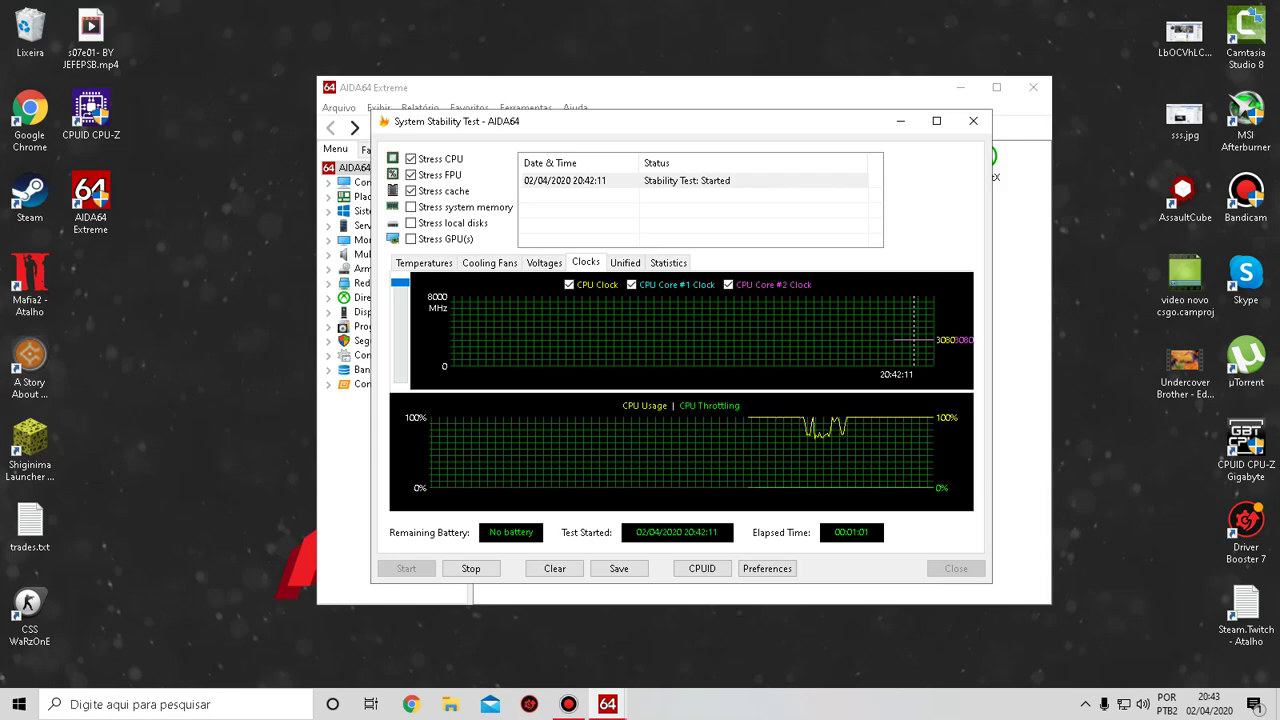
click(625, 263)
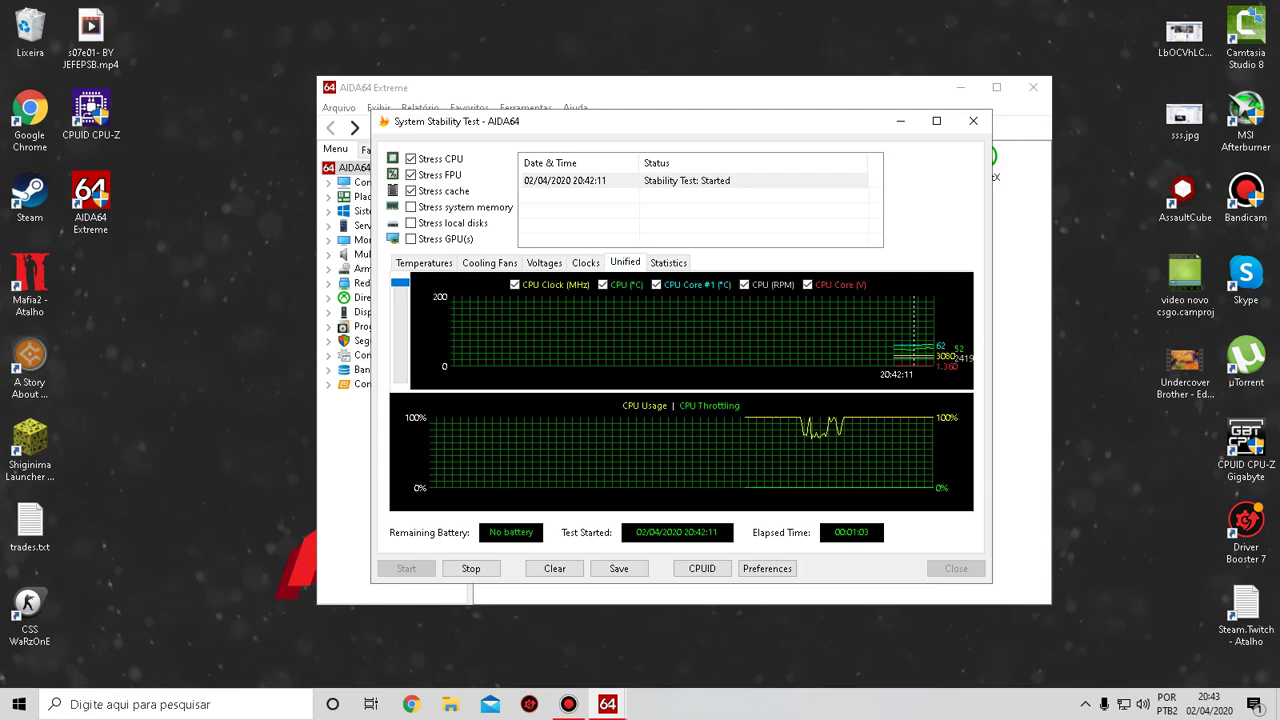
Step: Review the test statistics, comparing the temperatures of the CPU, CPU Core #1 and CPU Core #2
click(668, 263)
scroll(560, 390, down, 1)
scroll(560, 390, up, 1)
click(441, 322)
click(446, 383)
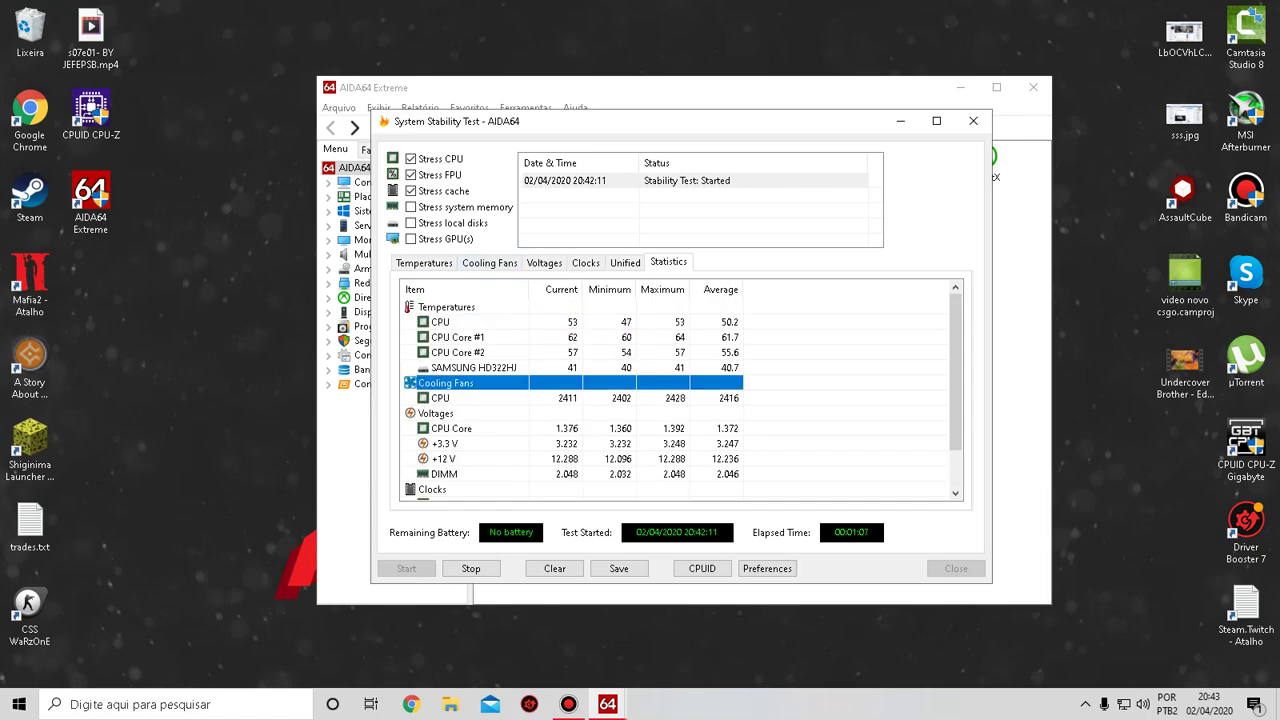
click(458, 352)
click(441, 322)
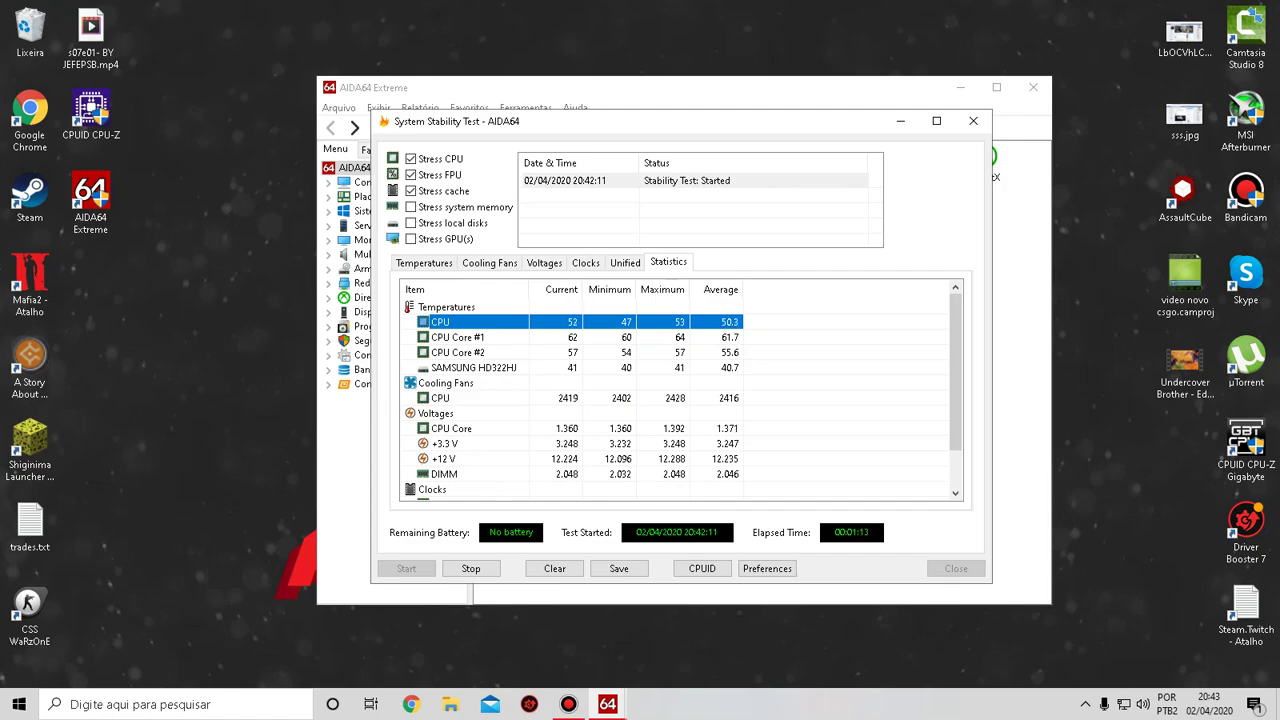
click(458, 337)
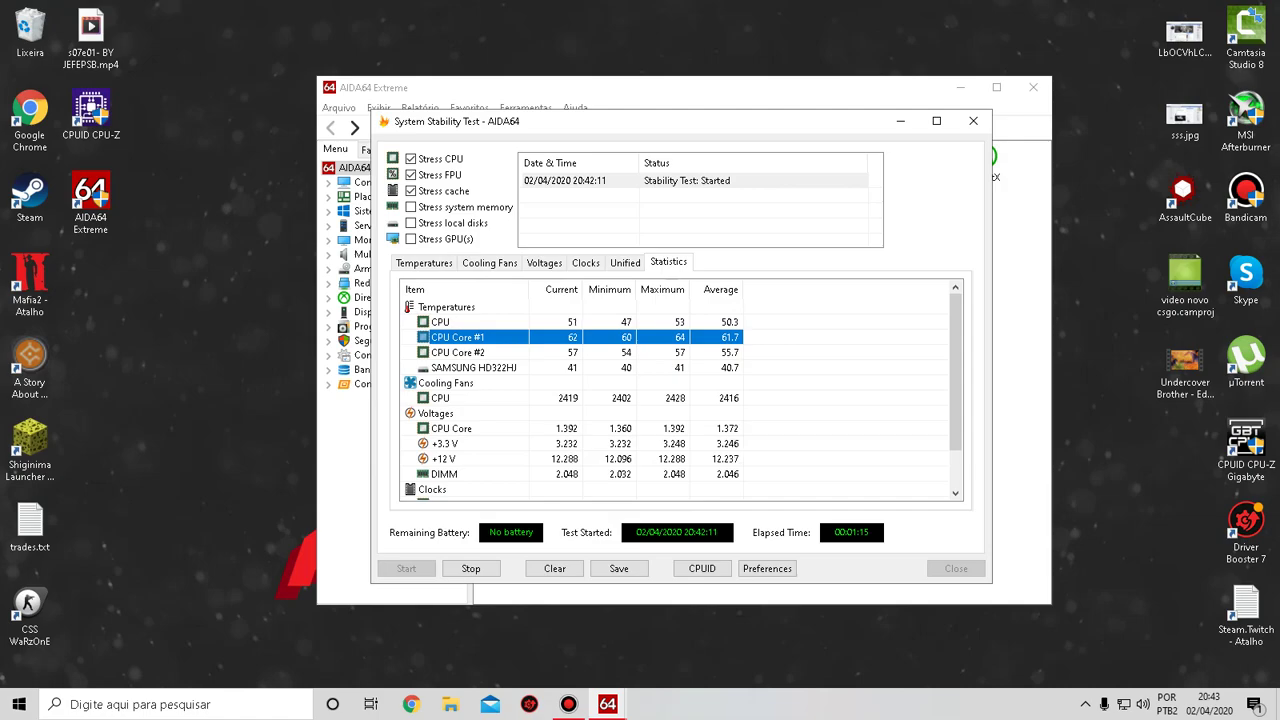
click(458, 352)
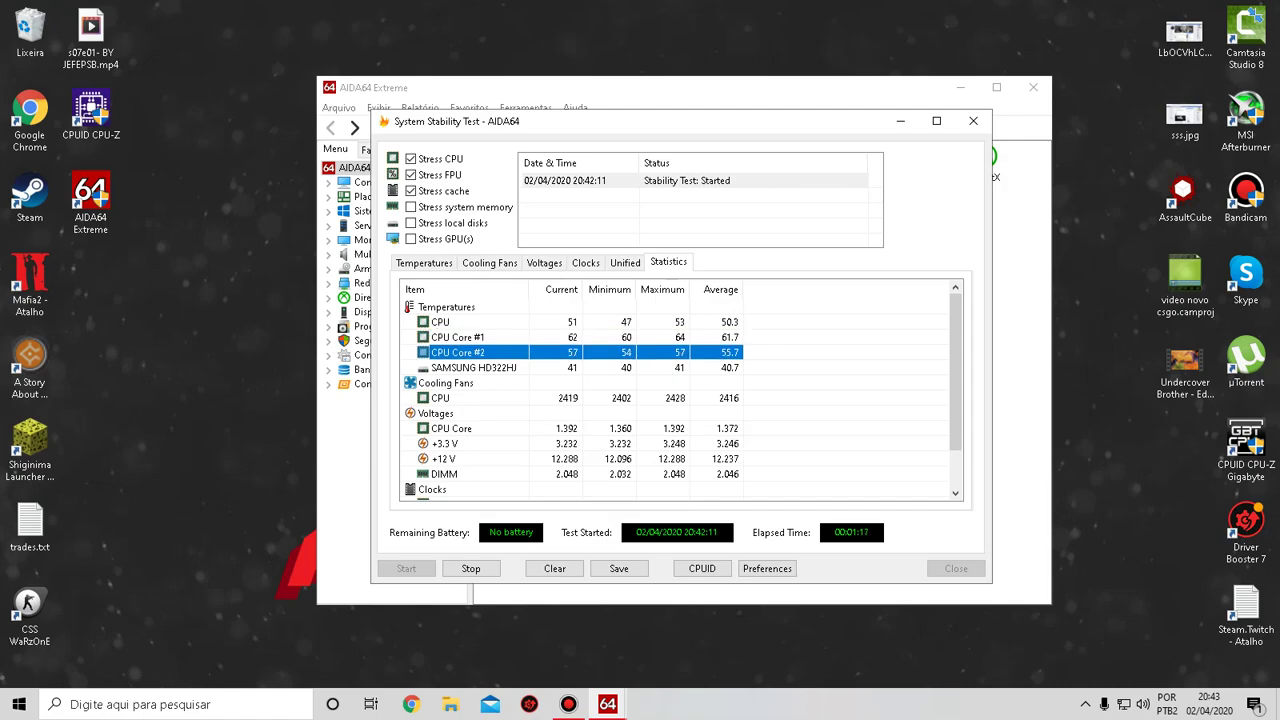
click(458, 337)
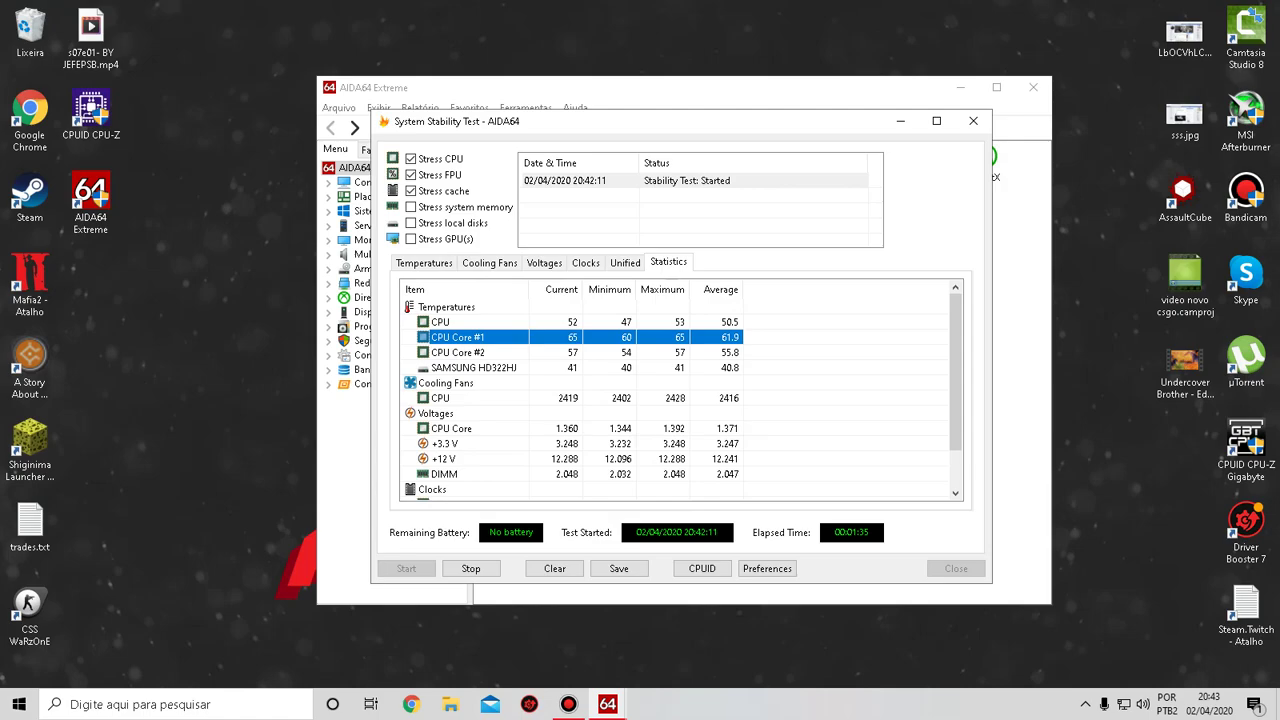
Step: Check the statistics for the CPU cooling fan and the +3.3 V voltage
click(442, 398)
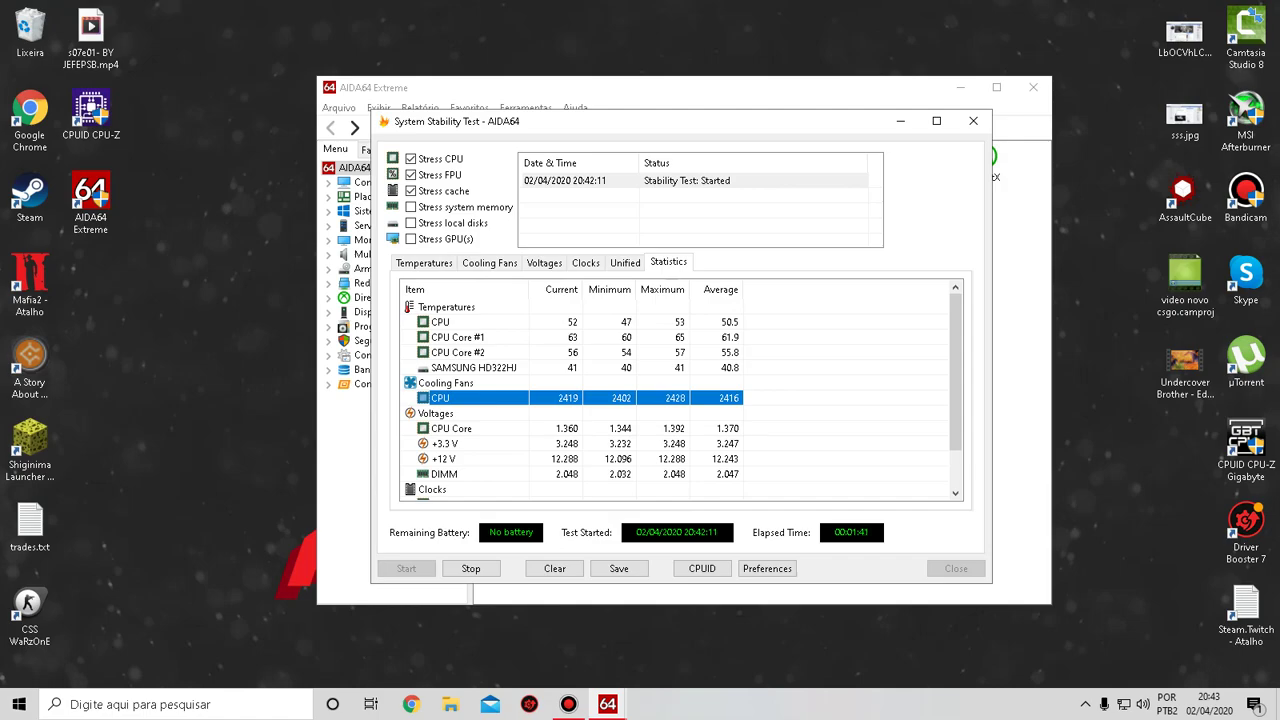
scroll(677, 395, down, 1)
click(445, 398)
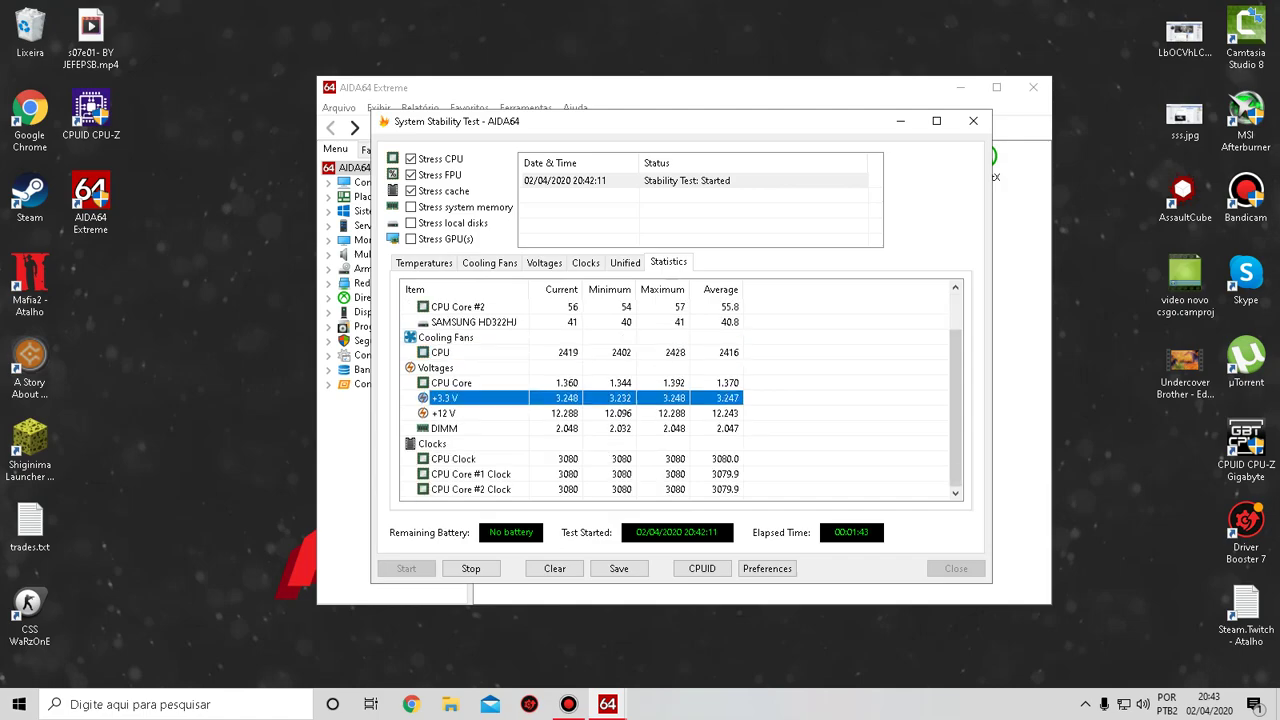
Step: Check the statistics for the CPU Core voltage and the CPU Core #1 clock
click(452, 383)
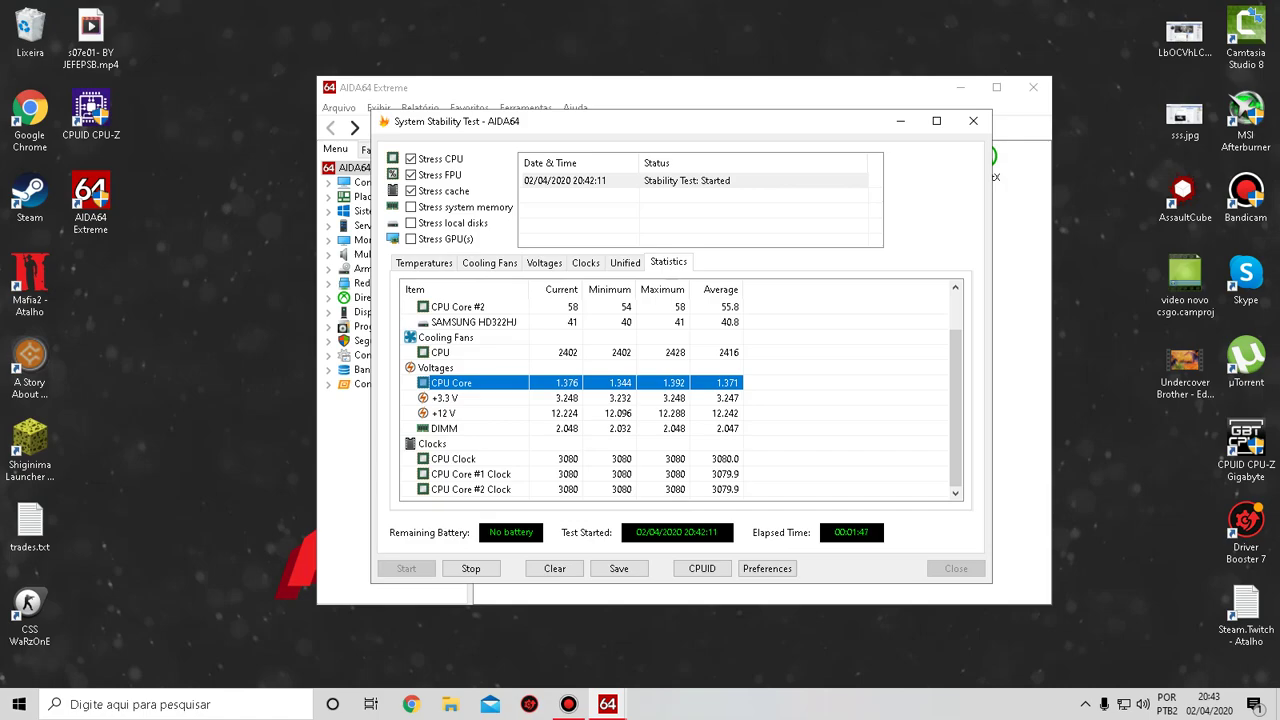
click(471, 474)
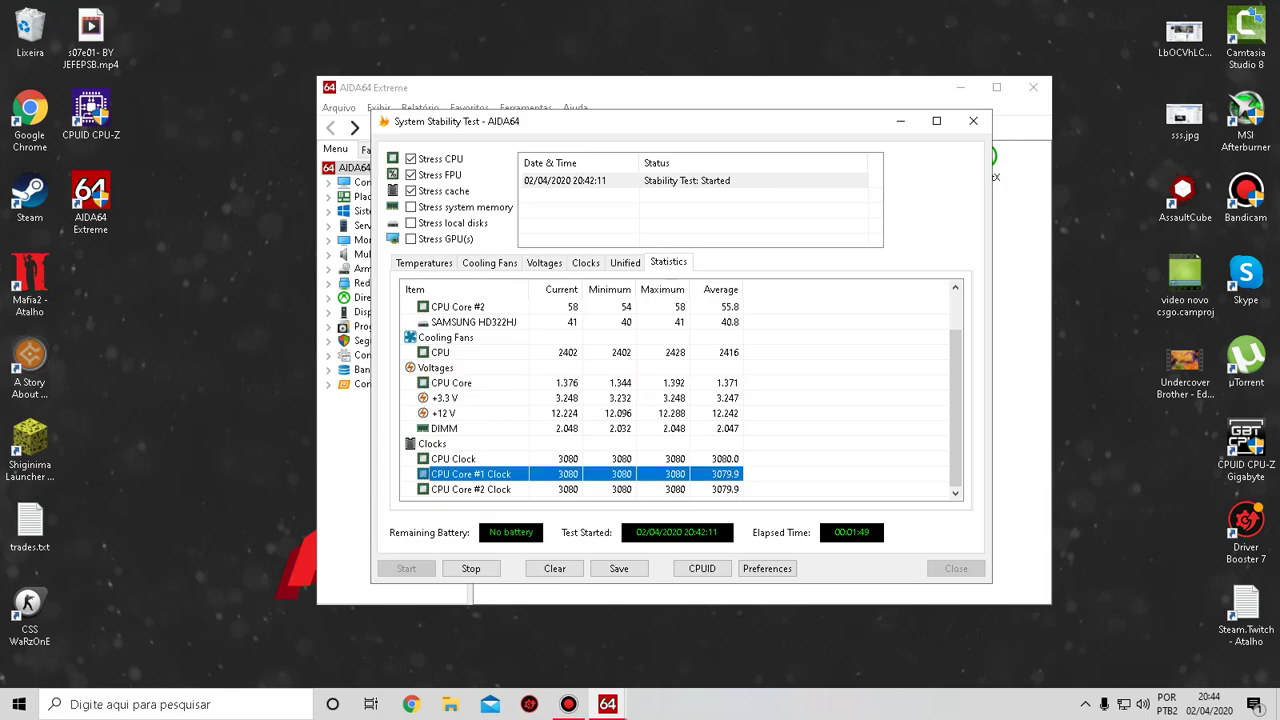
scroll(680, 395, up, 1)
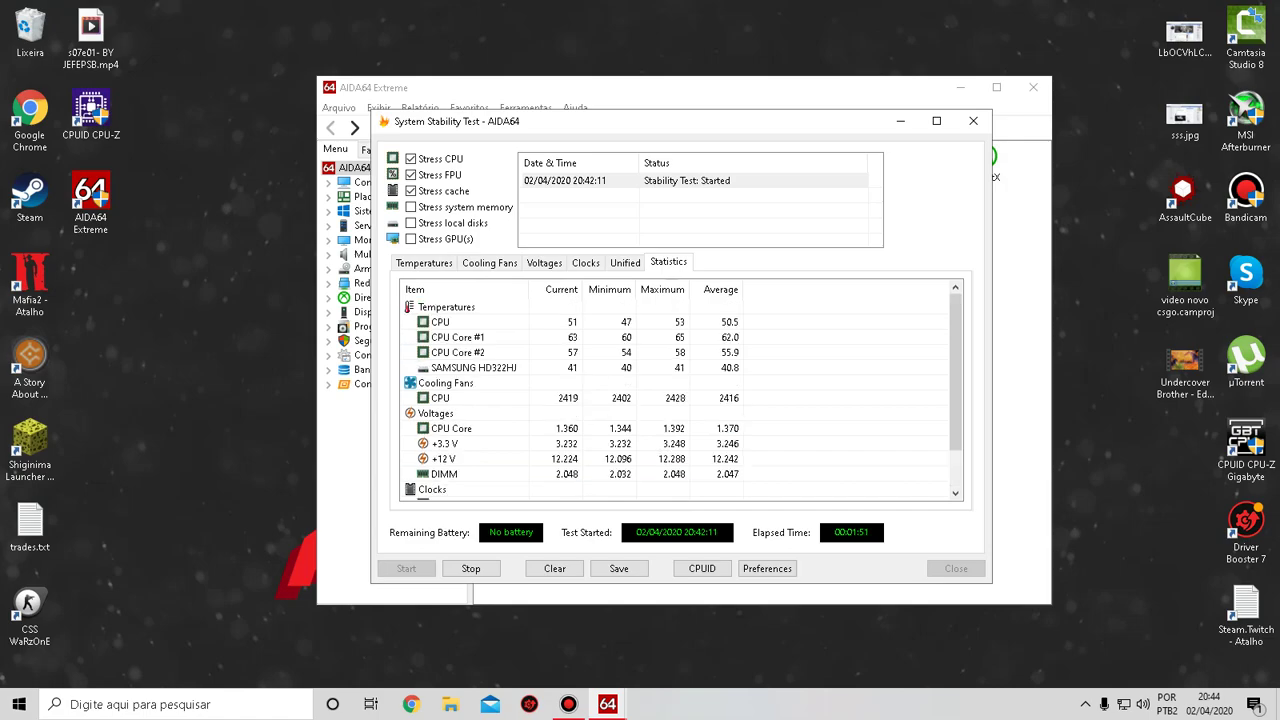
Step: Stop the running stability test and turn off the CPU, FPU and cache stress options
click(411, 175)
click(411, 159)
click(471, 569)
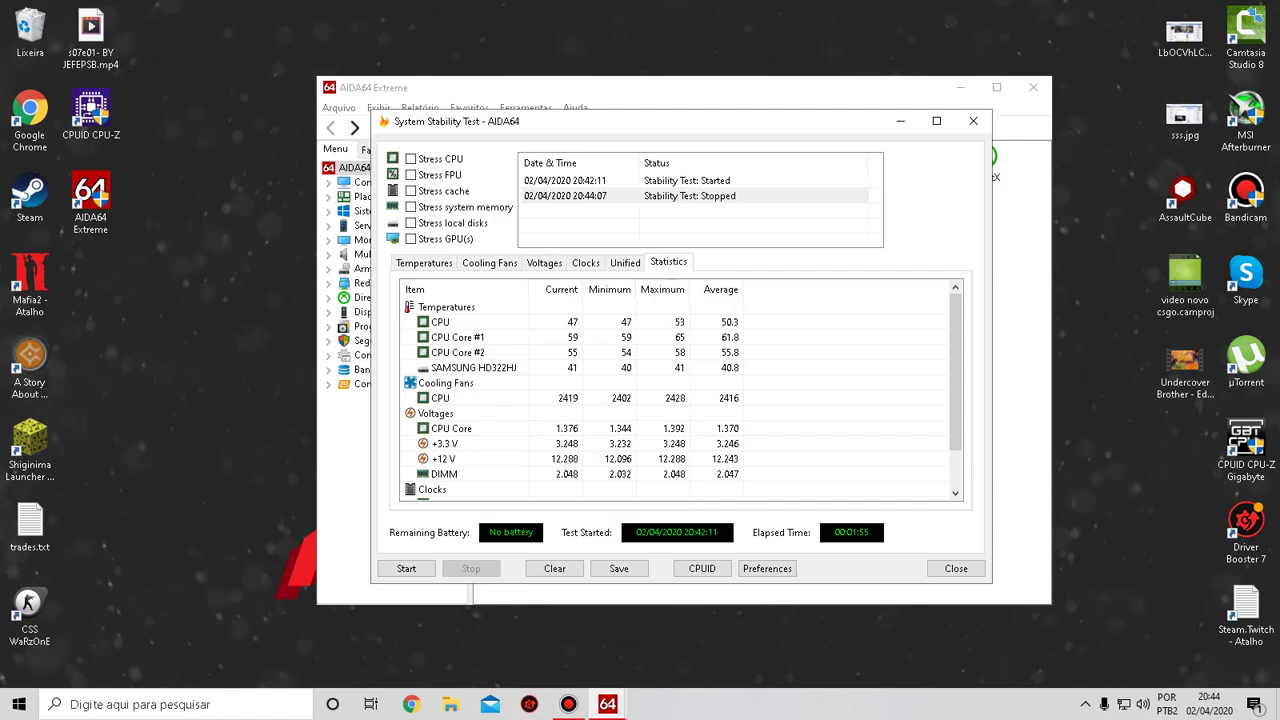
Step: Toggle the individual stress options, leave only Stress GPU(s) selected, and close the System Stability Test window
click(411, 191)
click(411, 175)
click(411, 191)
click(411, 207)
click(411, 223)
click(411, 239)
click(411, 223)
click(411, 207)
click(410, 191)
click(410, 239)
click(410, 239)
click(410, 239)
click(411, 223)
click(411, 239)
click(410, 223)
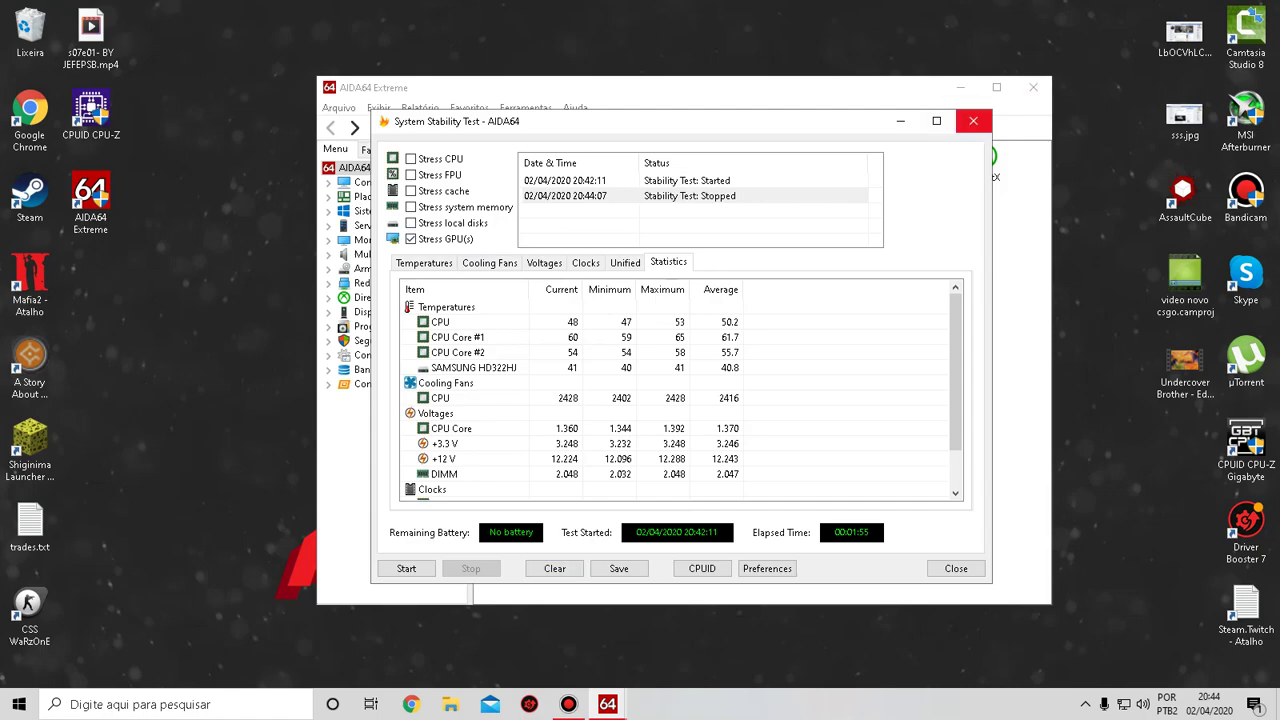
click(973, 121)
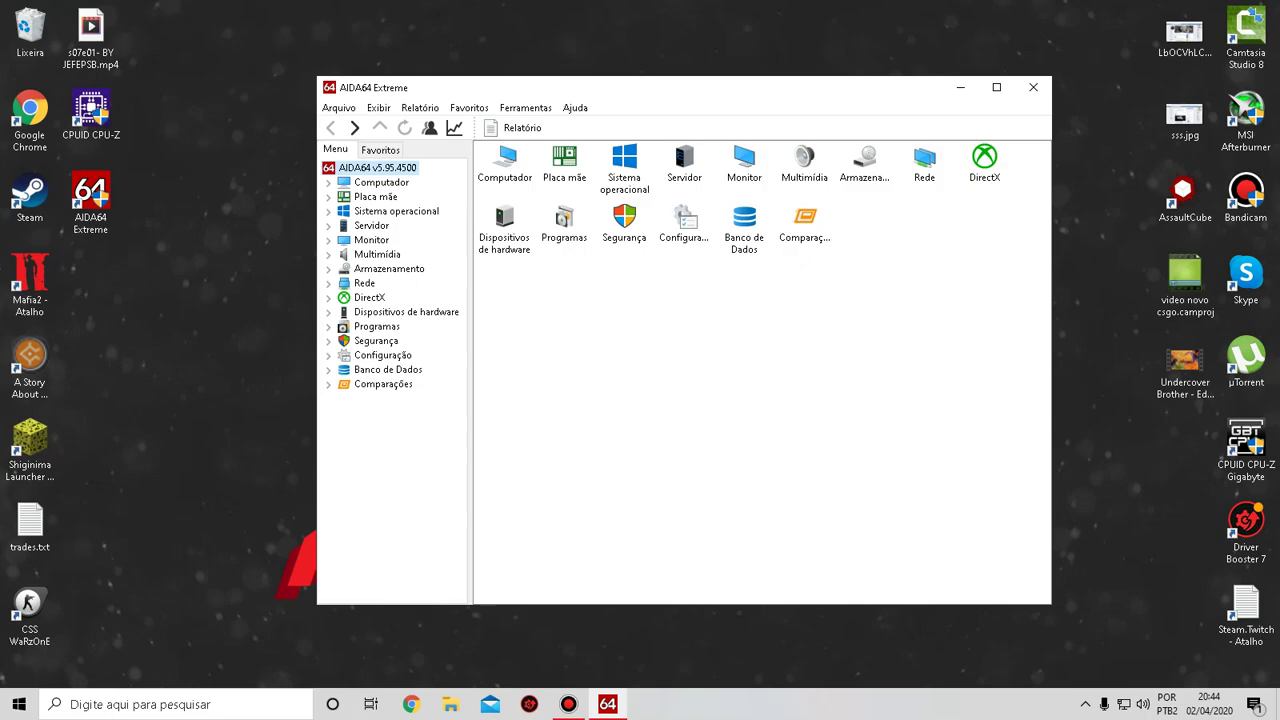
click(575, 108)
mouse_move(526, 108)
drag(560, 88, 506, 79)
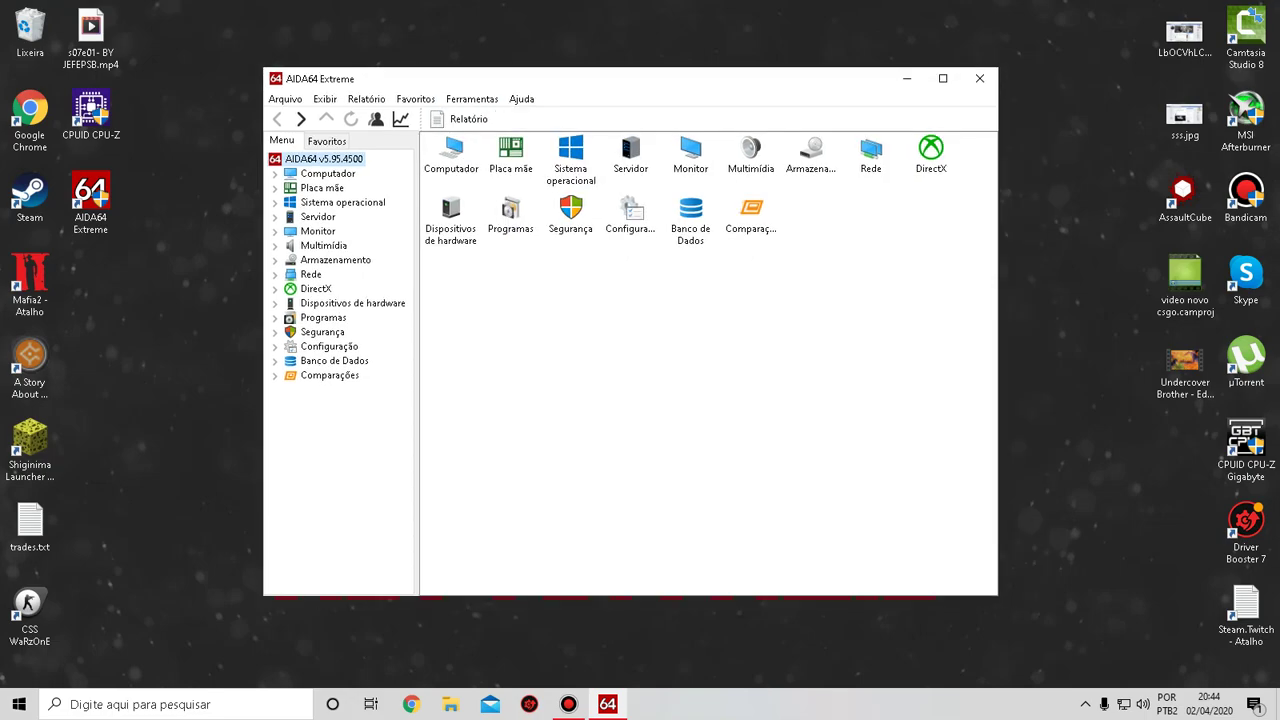
mouse_move(646, 78)
mouse_down()
mouse_move(736, 59)
mouse_move(630, 60)
mouse_move(727, 183)
mouse_move(689, 101)
mouse_move(632, 100)
mouse_move(646, 81)
mouse_up()
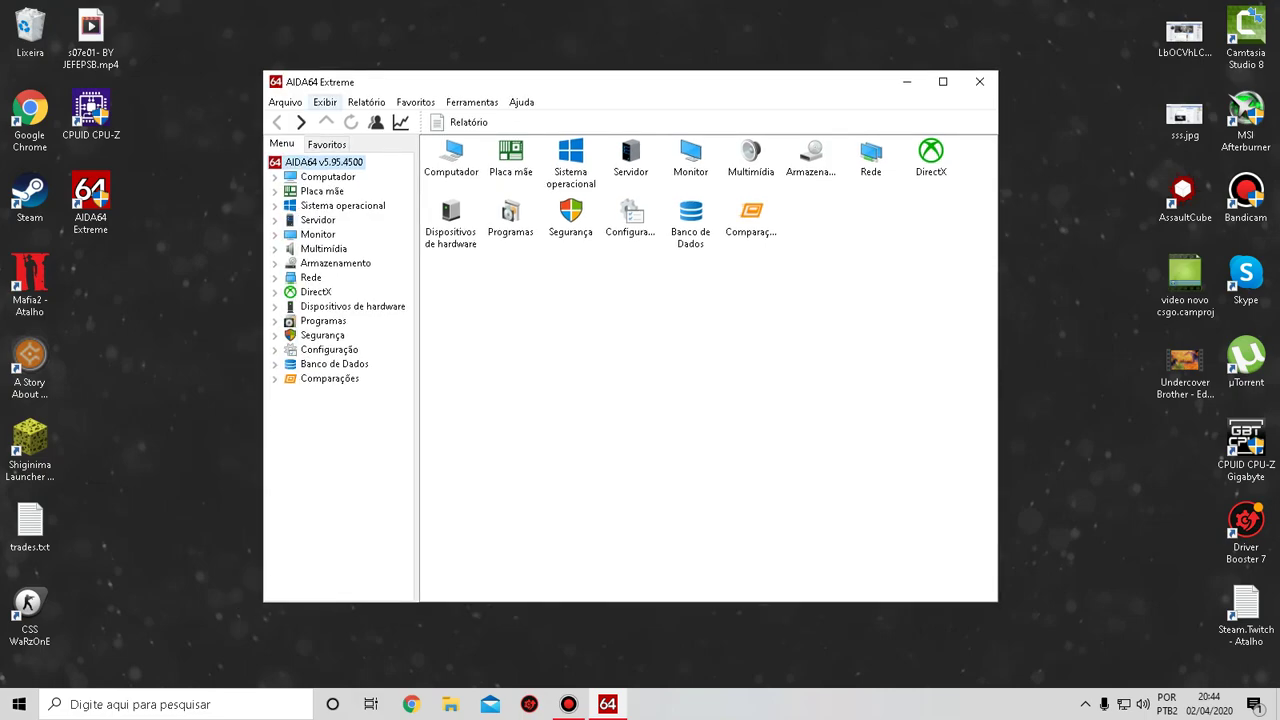
click(285, 102)
mouse_move(472, 102)
click(520, 186)
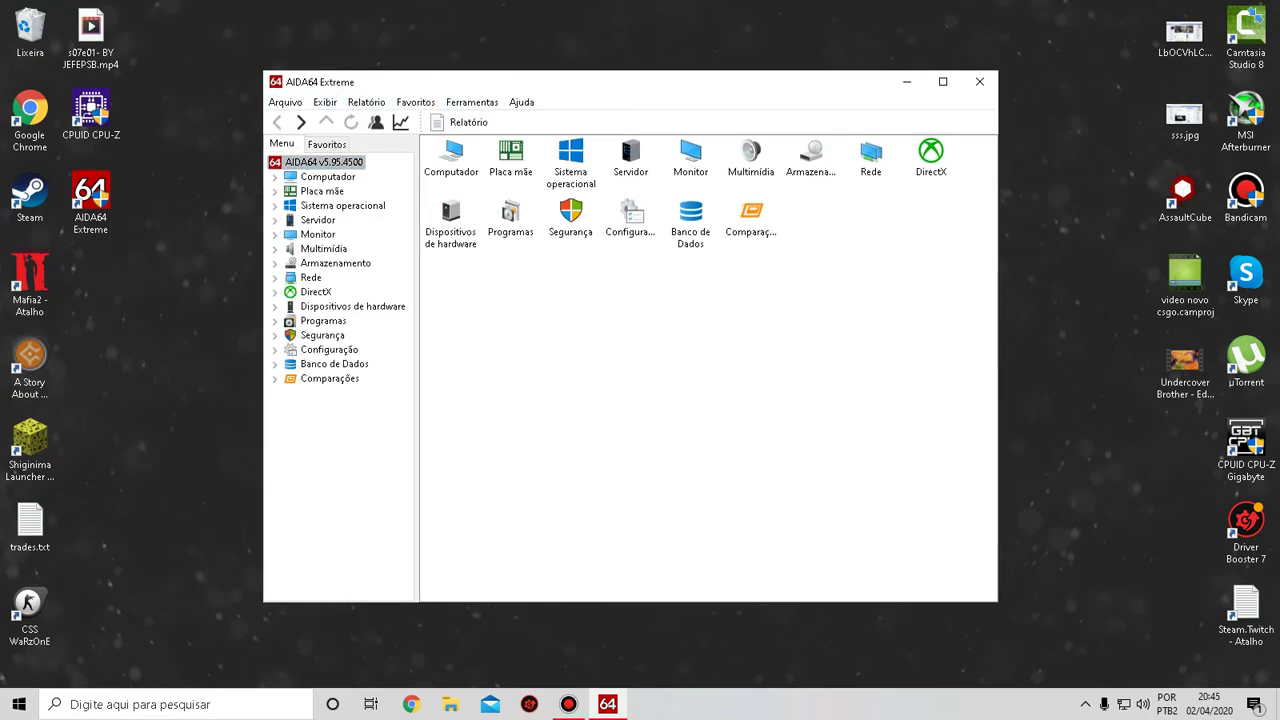
Step: Browse the contents of the Servidor, Monitor, Multimídia and Programas categories
click(318, 220)
key(Down)
key(Down)
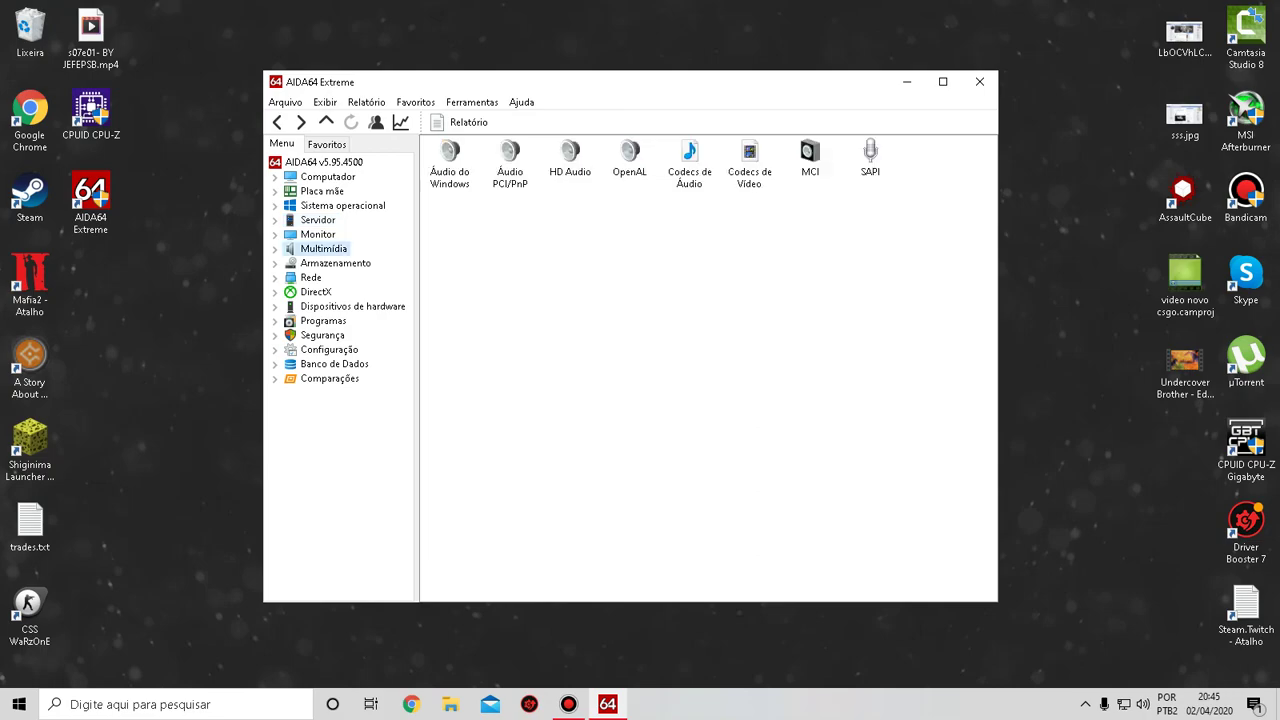
key(Up)
key(Up)
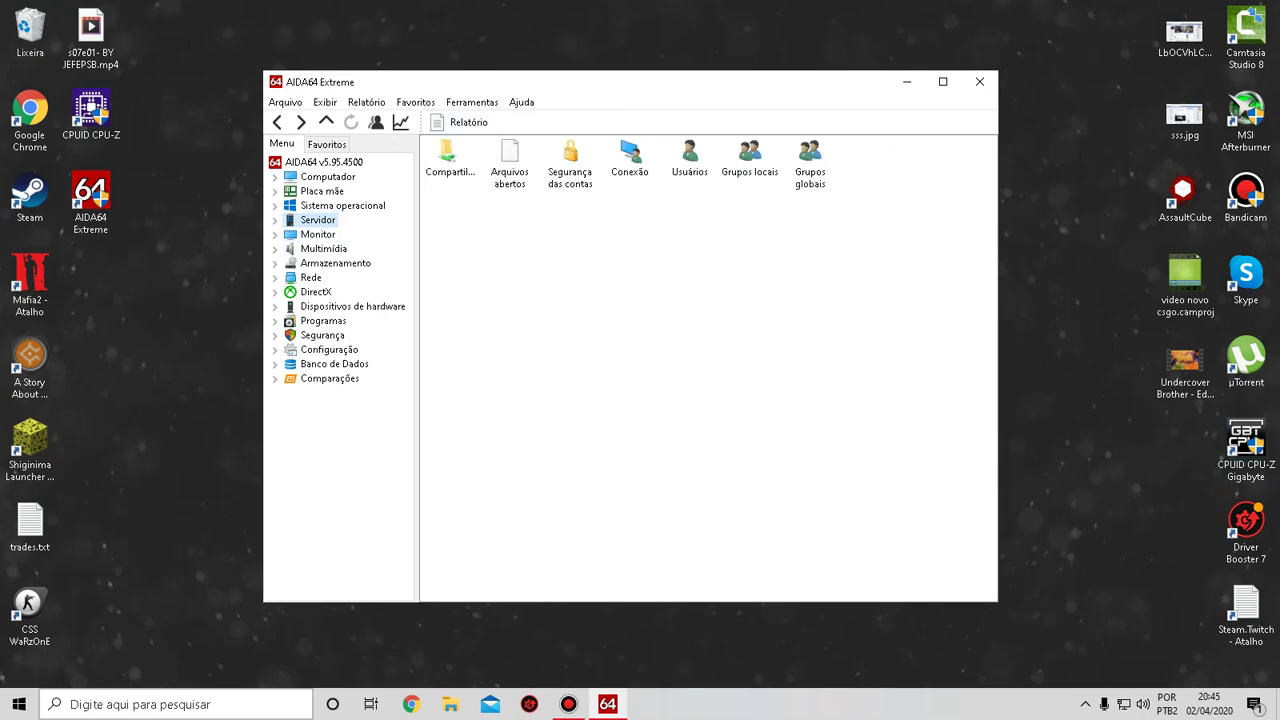
click(323, 321)
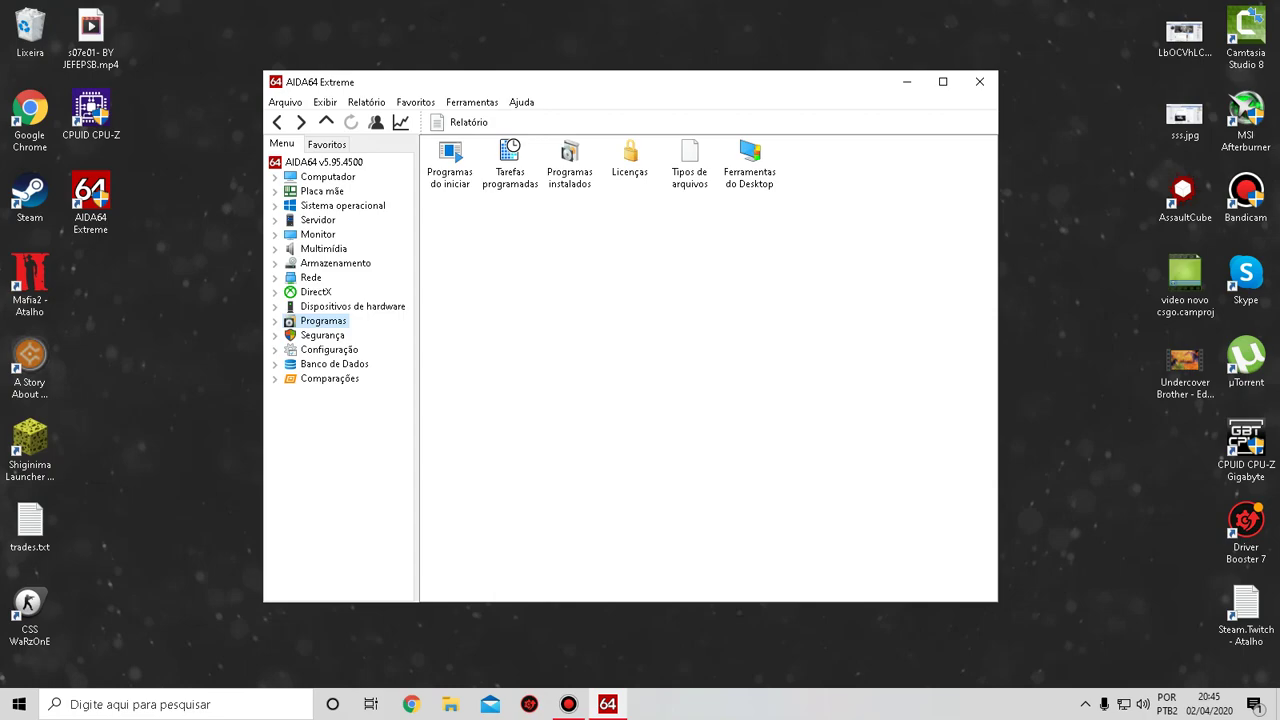
Step: Open the Vídeo DirectX page and check the graphics hardware description and total and free video memory
click(316, 292)
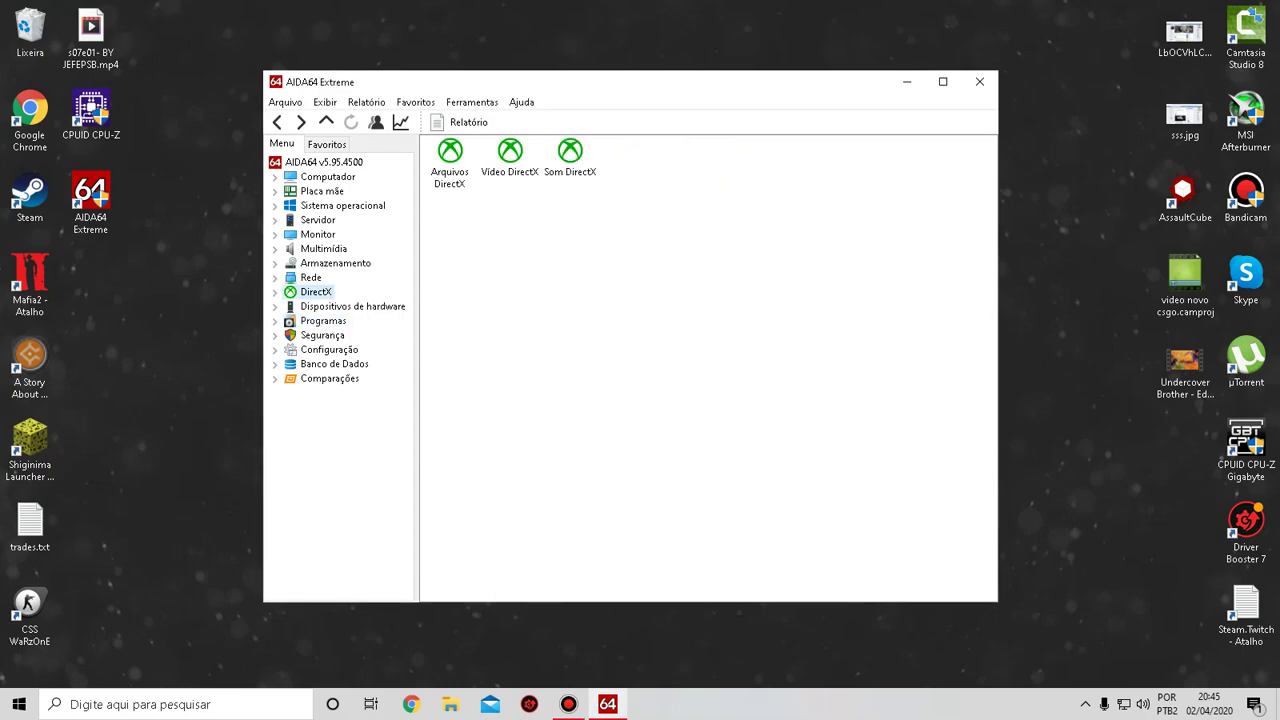
click(352, 307)
click(316, 292)
double_click(510, 160)
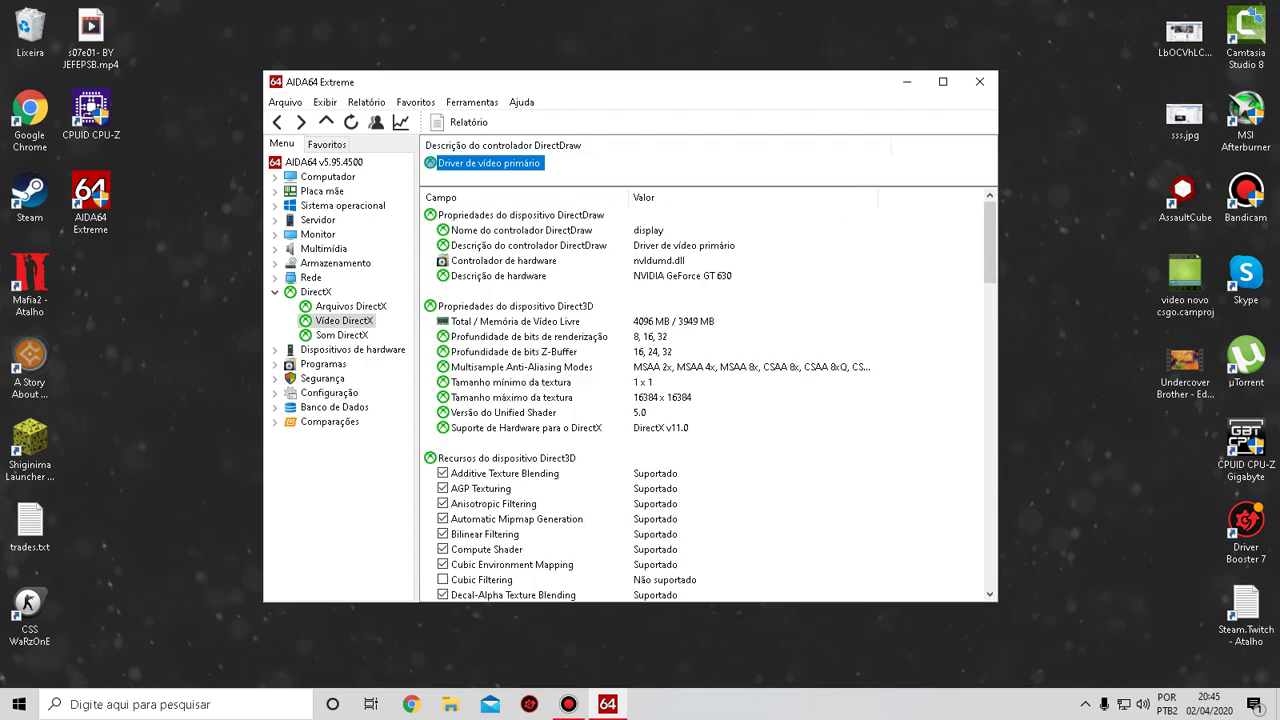
click(650, 321)
click(650, 276)
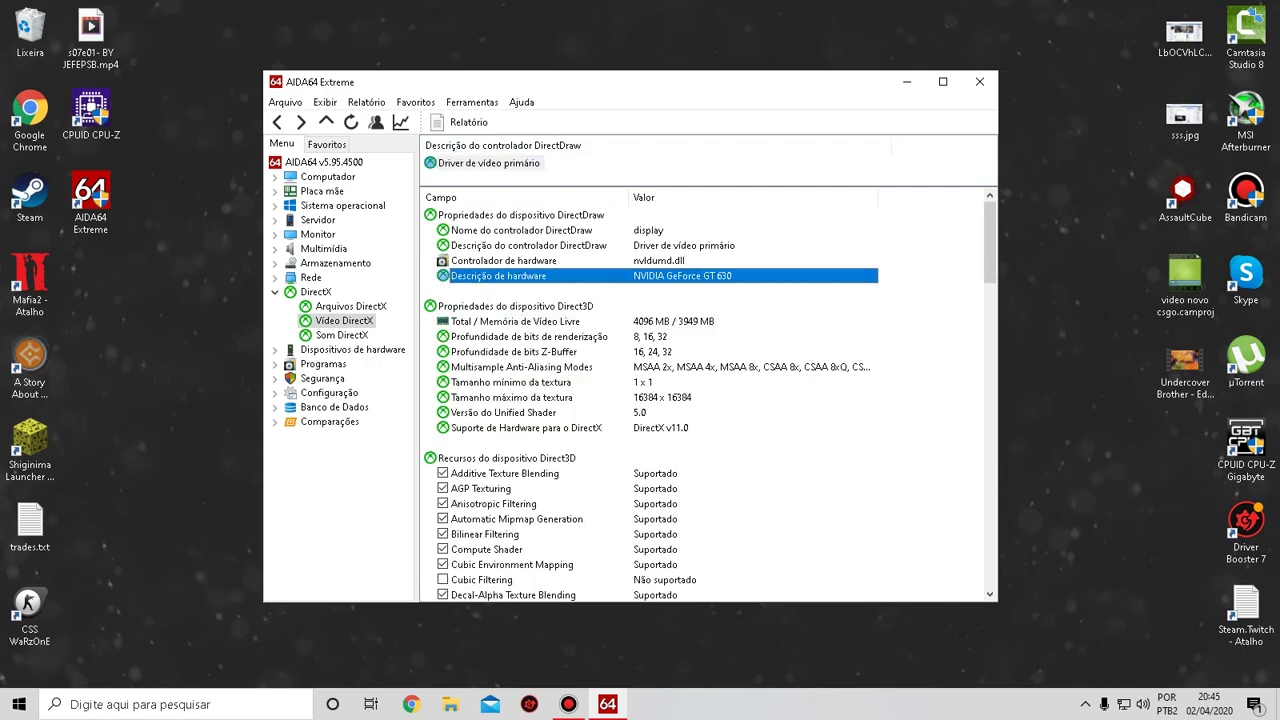
Step: Look through the Direct3D device features and the supported FourCC codes on the Vídeo DirectX page
scroll(650, 390, down, 5)
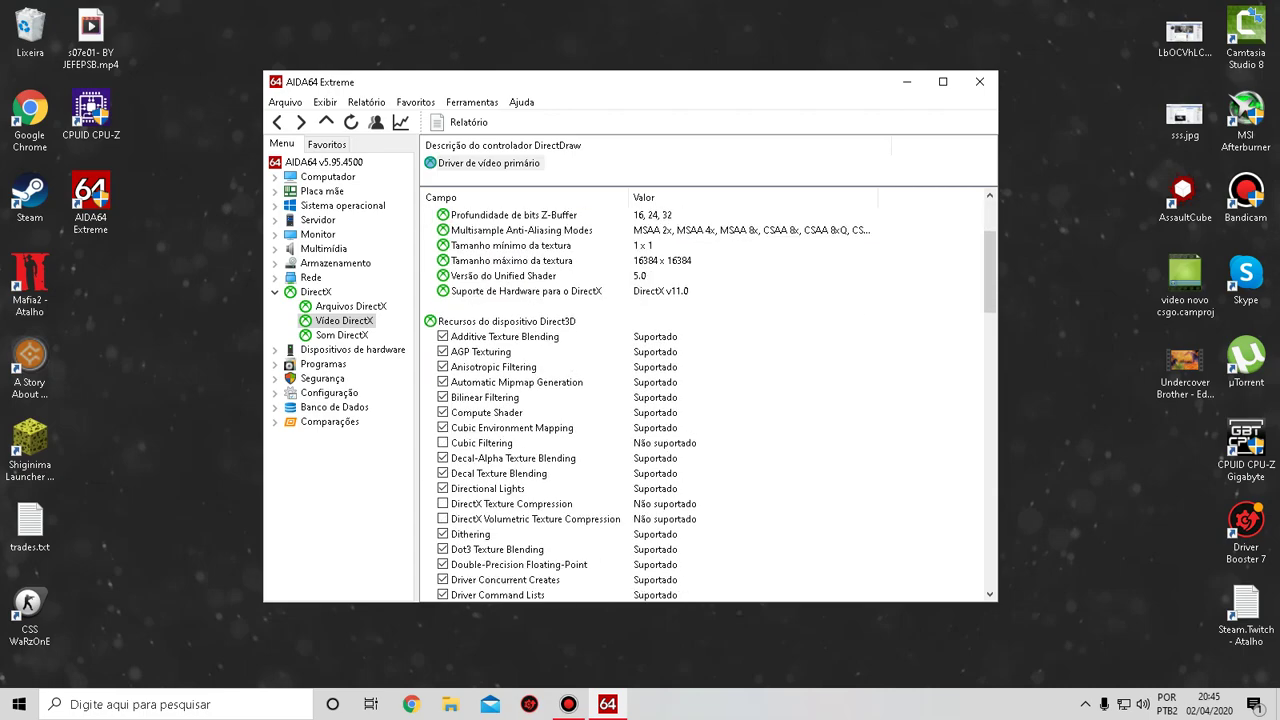
scroll(650, 390, up, 5)
scroll(700, 400, down, 20)
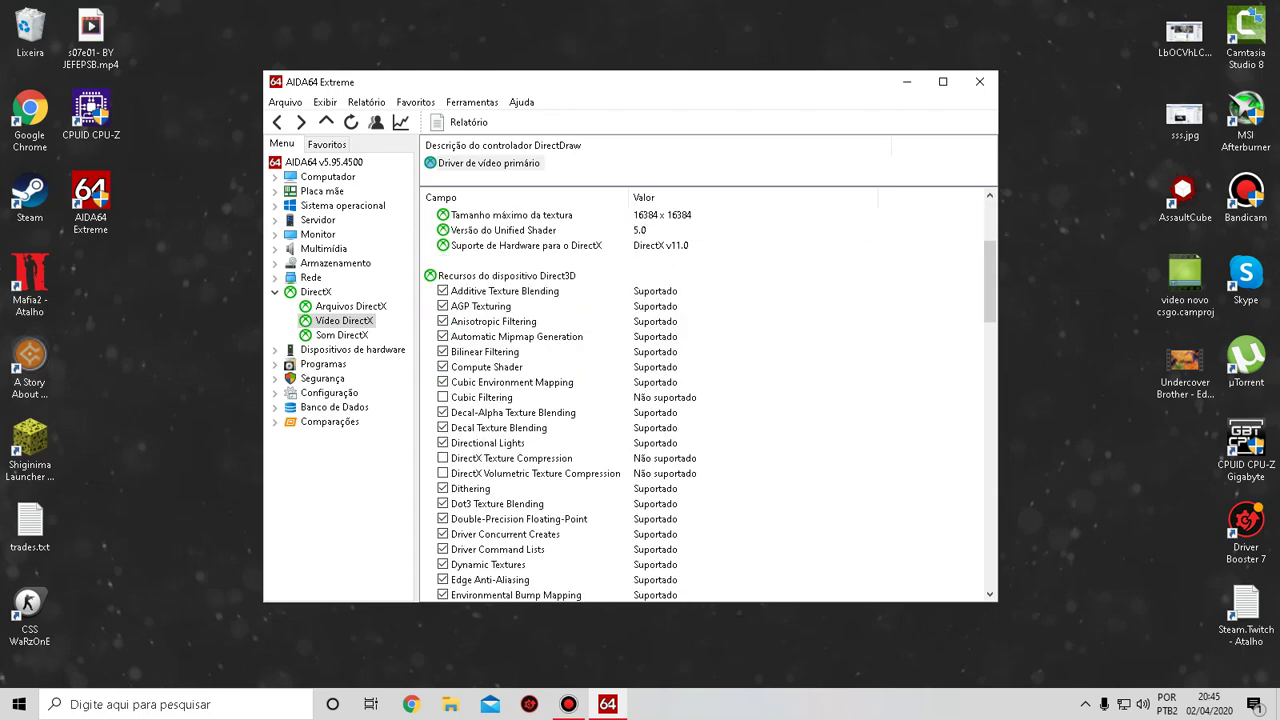
scroll(700, 400, down, 8)
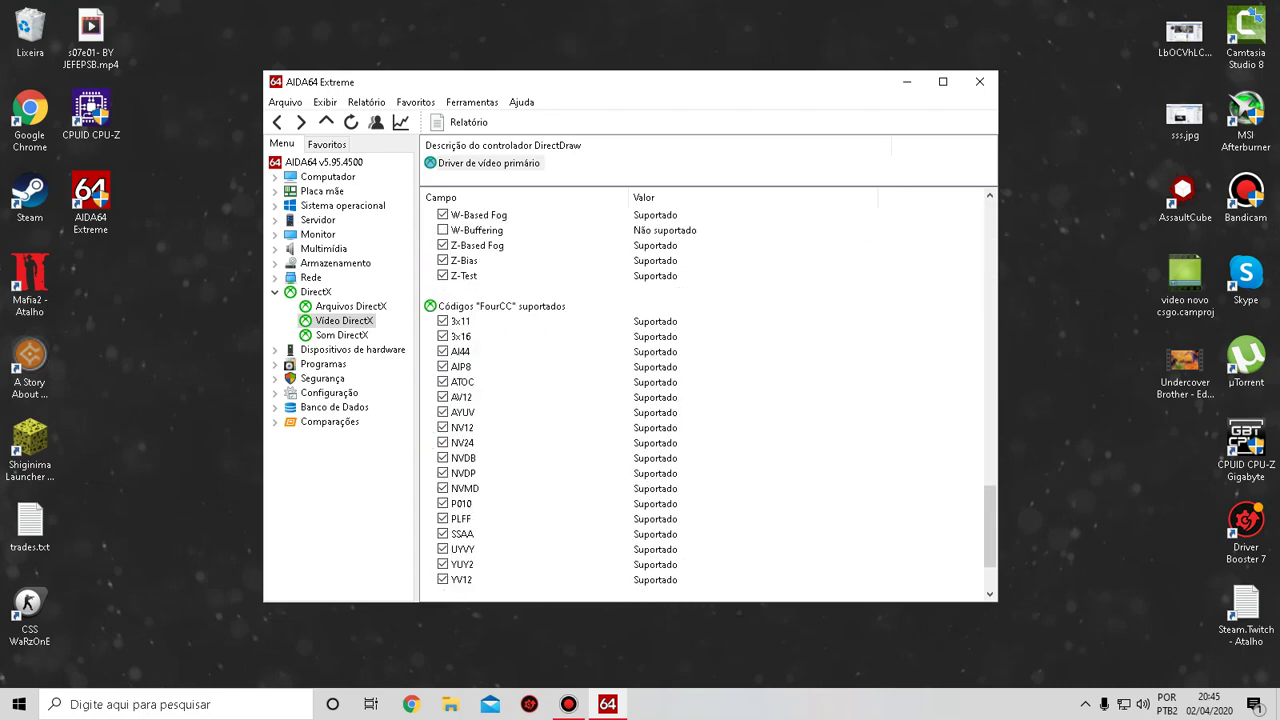
Step: Browse the Programas, Dispositivos de hardware, Segurança, Banco de Dados and Comparações categories
click(323, 364)
click(352, 350)
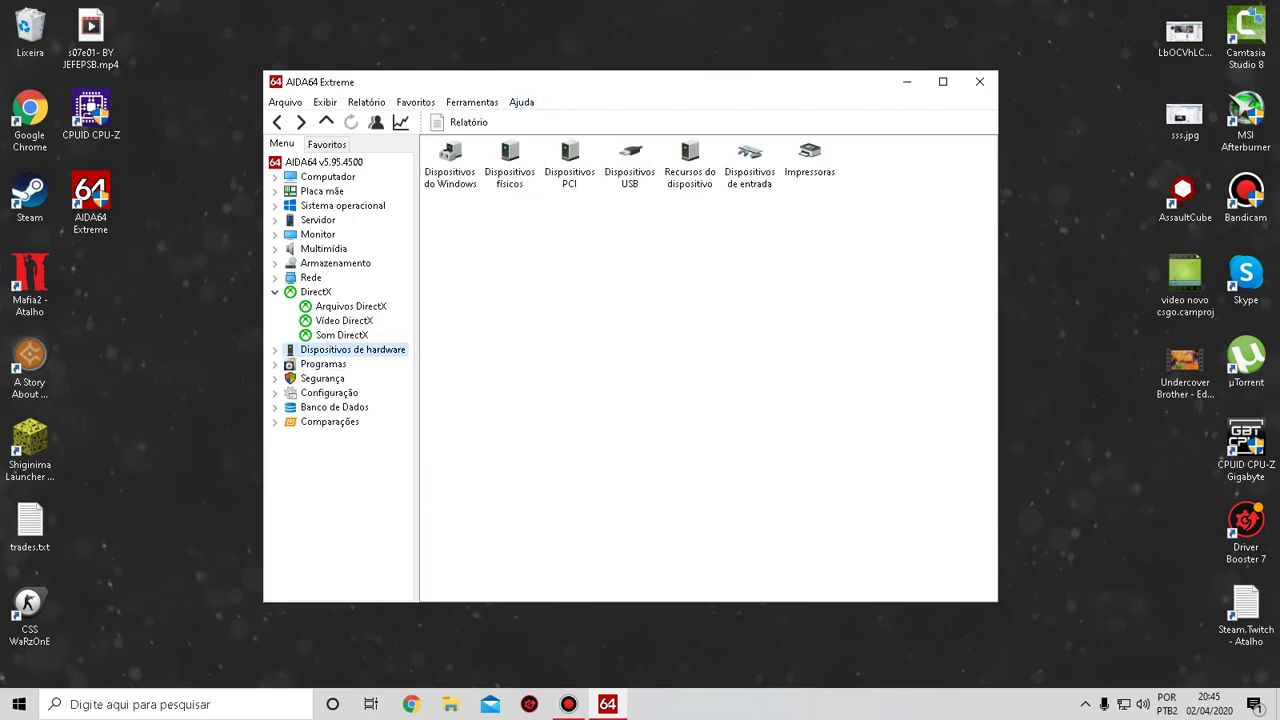
click(322, 379)
click(334, 408)
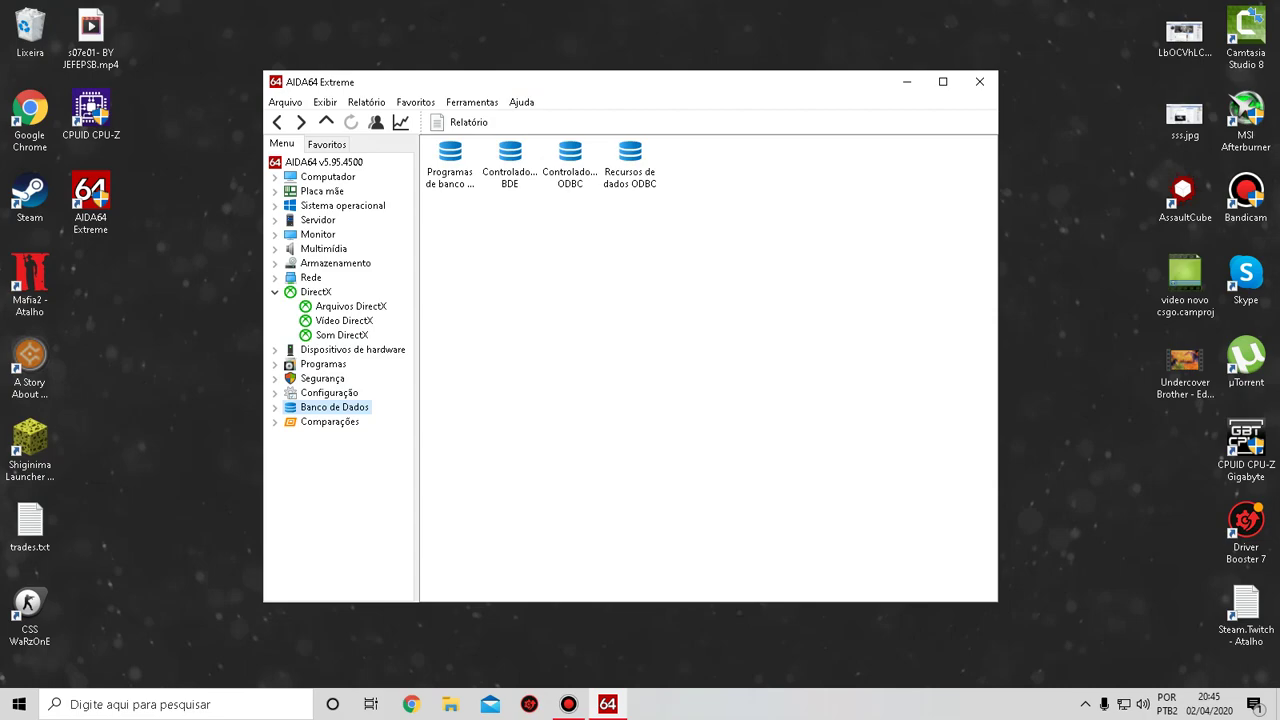
click(330, 422)
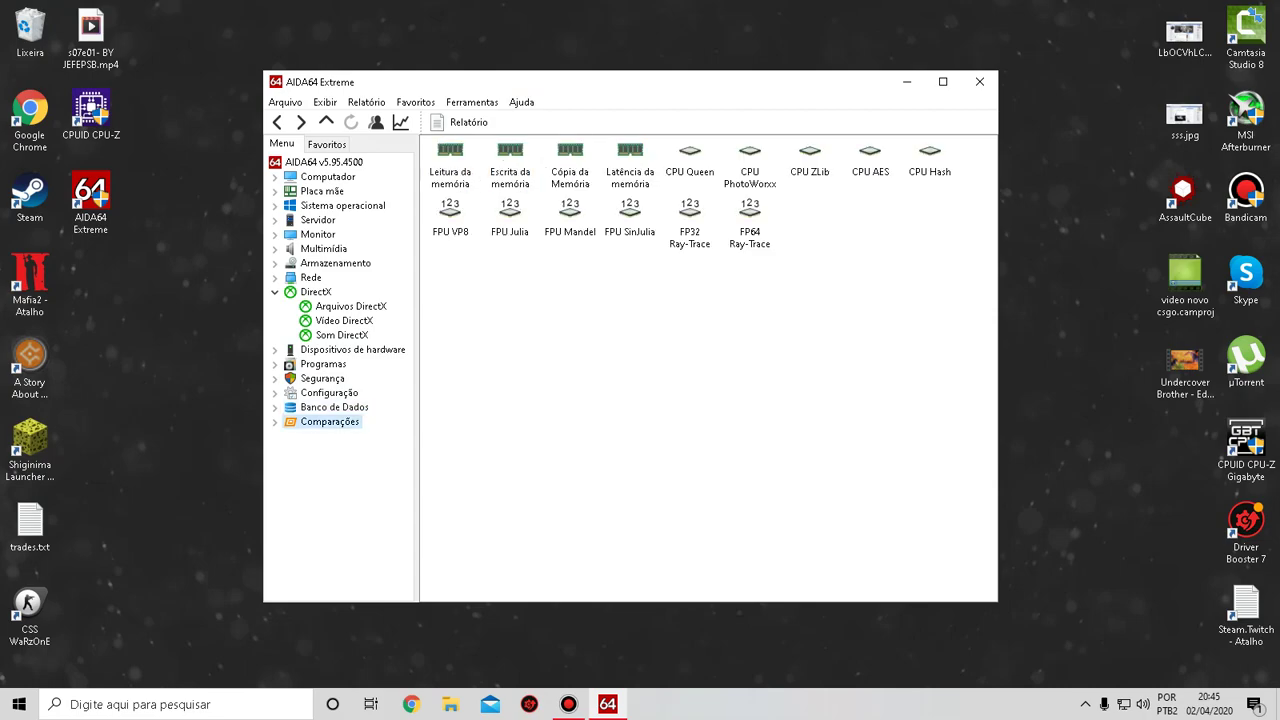
Step: Go back through the Servidor and Placa mãe categories to Computador and open its Overclock page
click(318, 220)
key(Up)
key(Up)
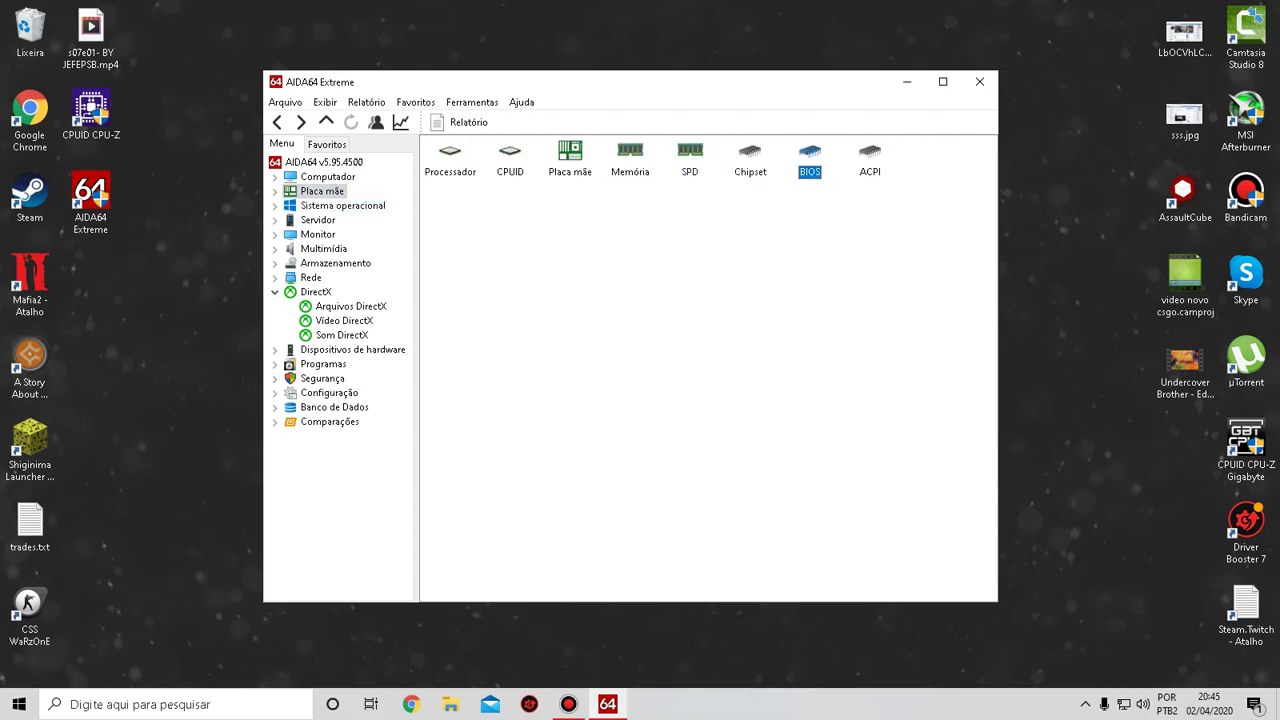
key(Up)
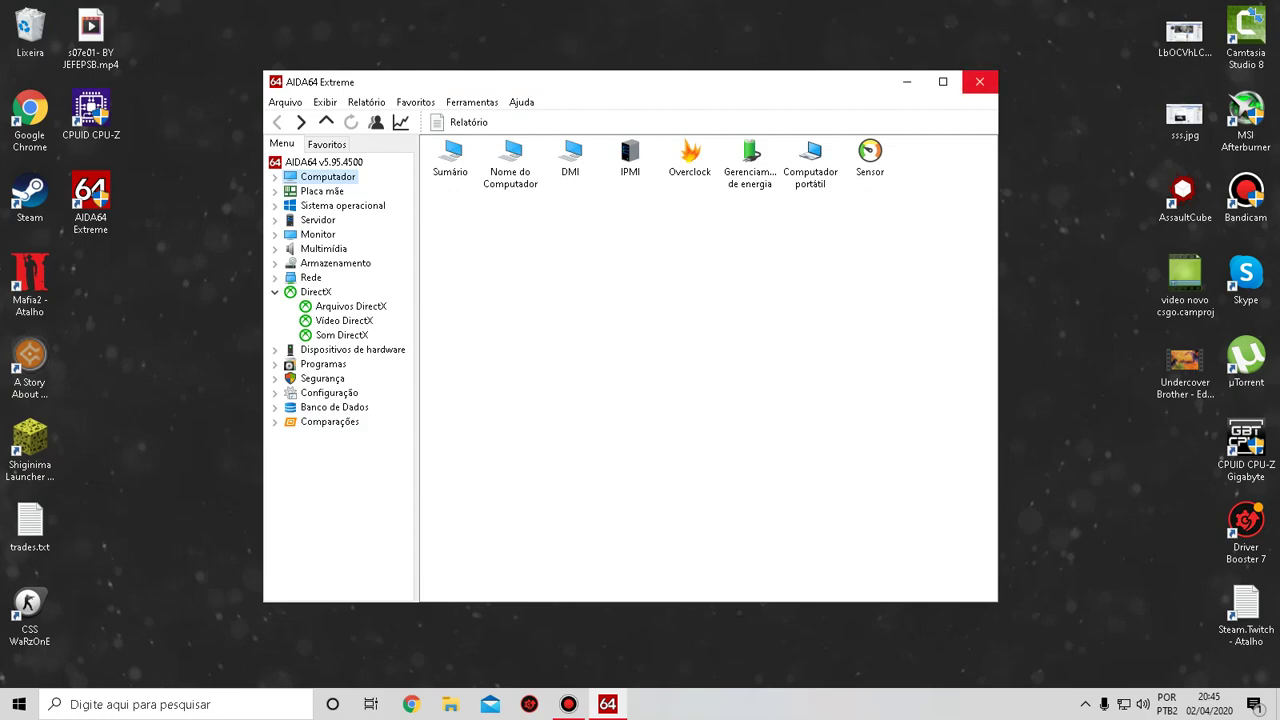
double_click(690, 158)
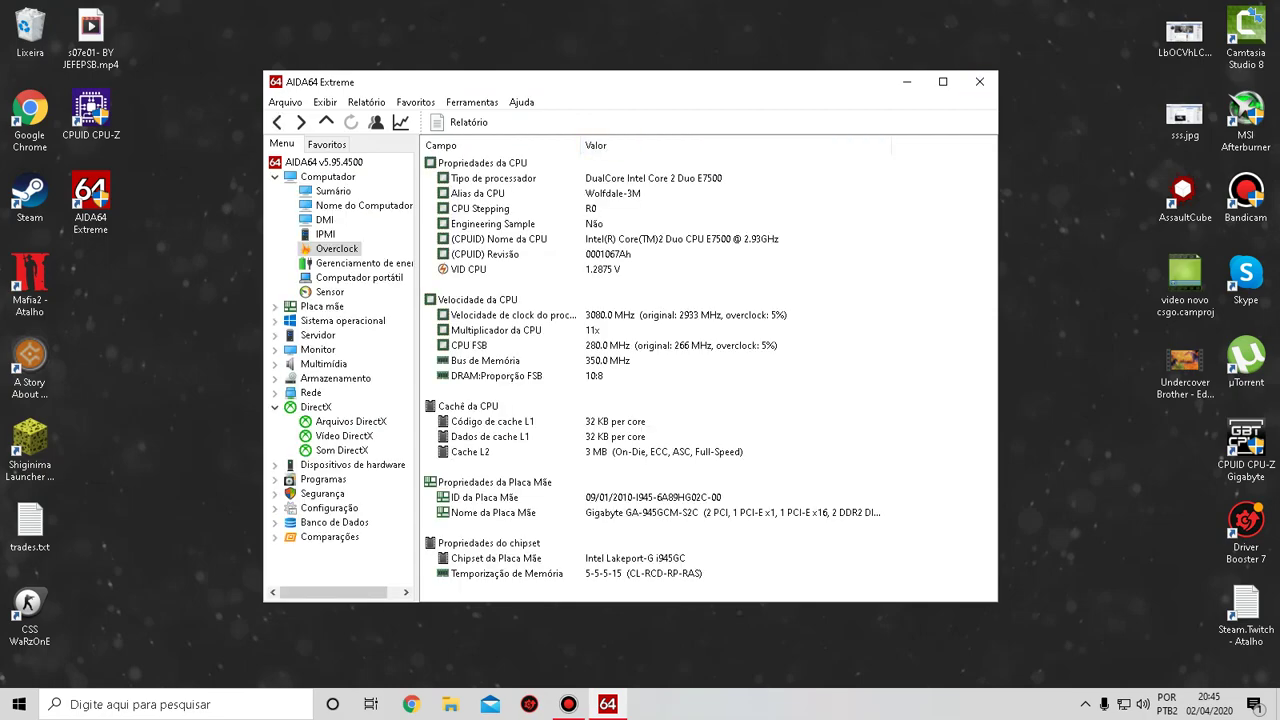
Step: Review the processor type, CPU multiplier, clock speed, BIOS and graphics details on the Overclock page, and close AIDA64
click(612, 284)
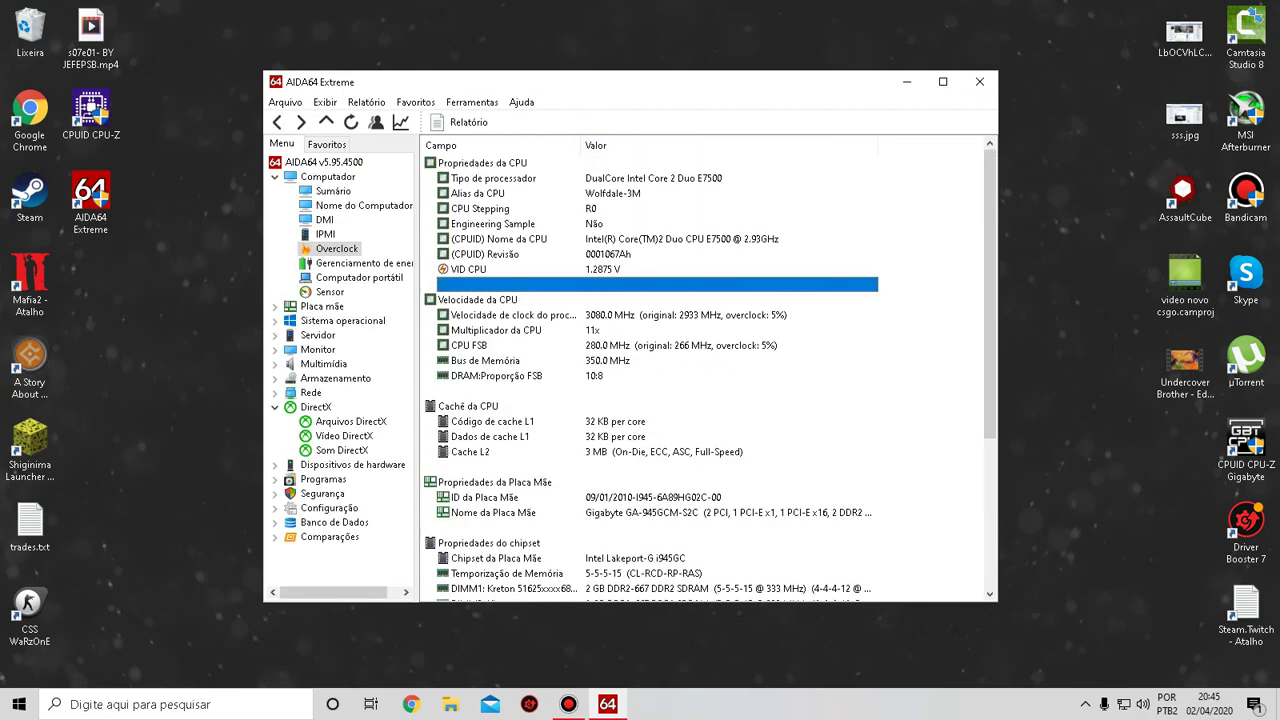
click(612, 269)
click(612, 193)
click(612, 178)
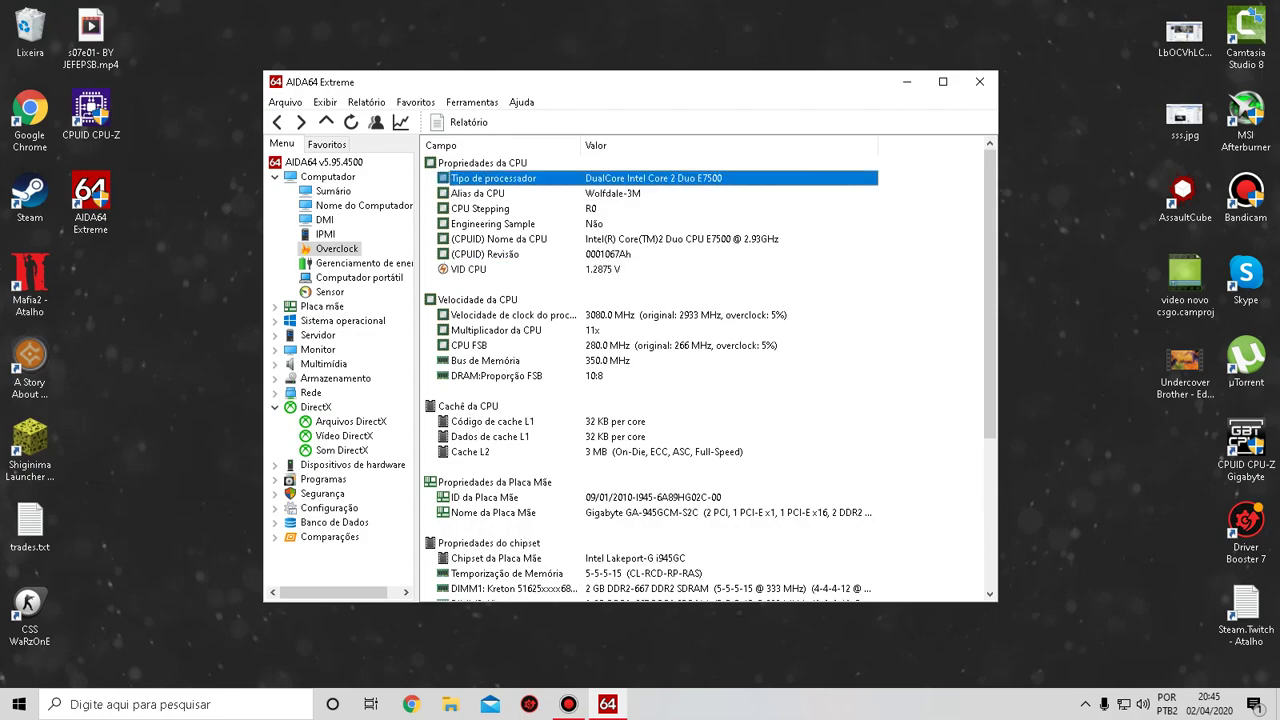
click(612, 330)
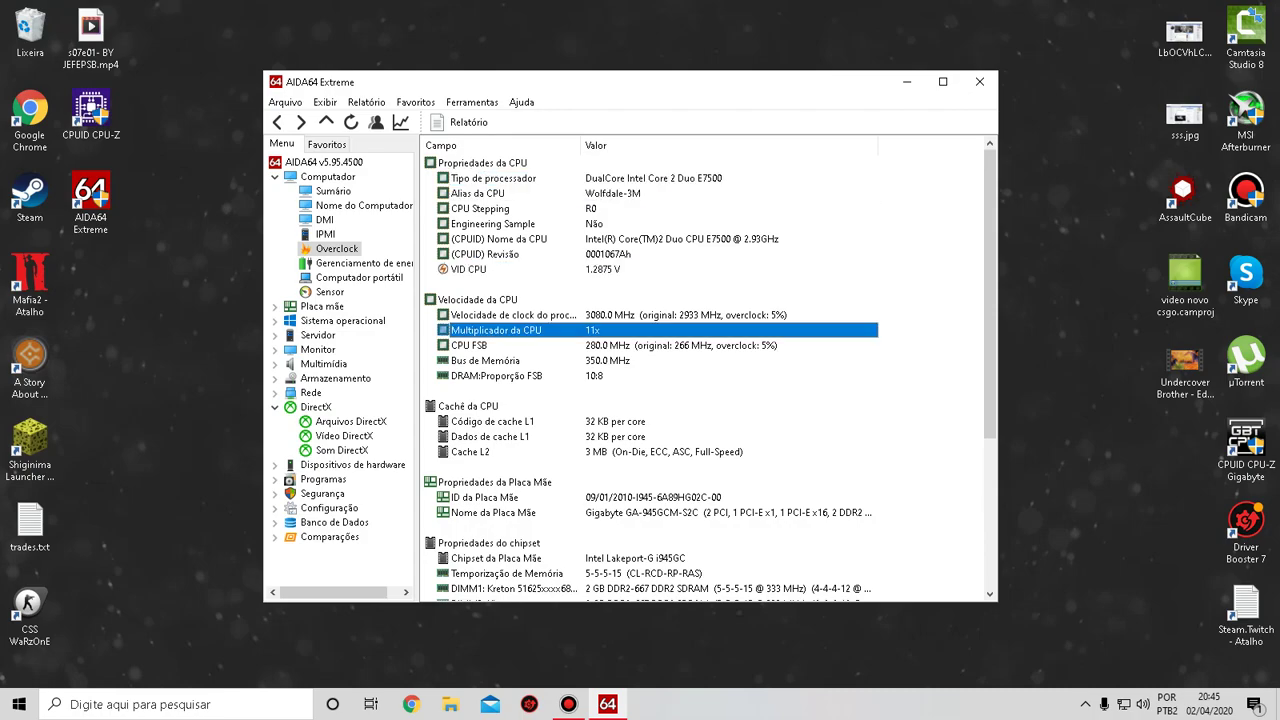
click(612, 315)
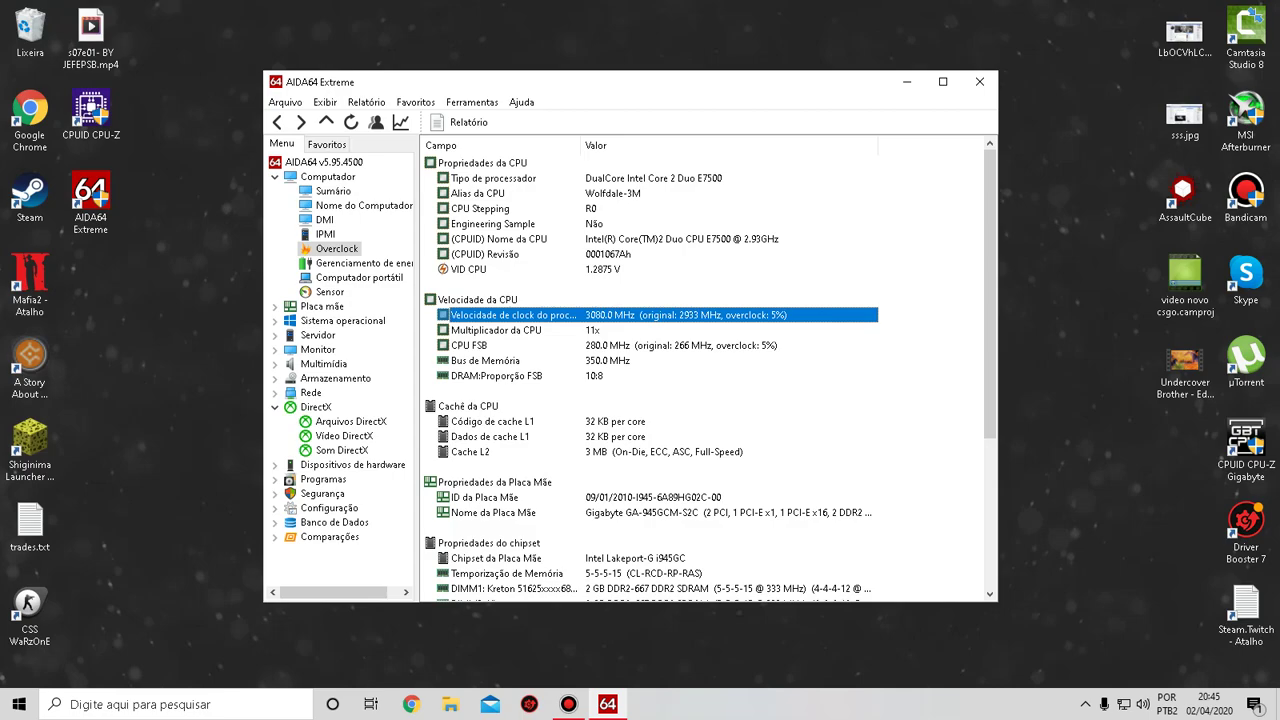
scroll(705, 370, down, 5)
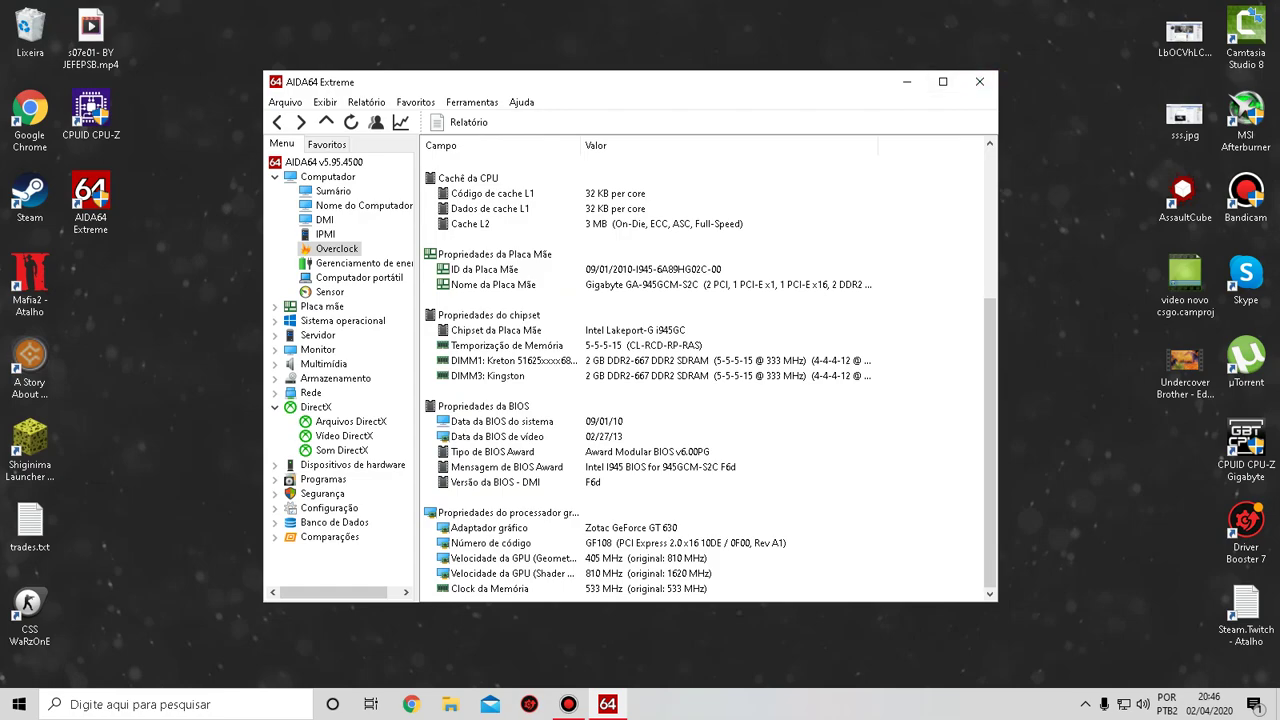
click(979, 81)
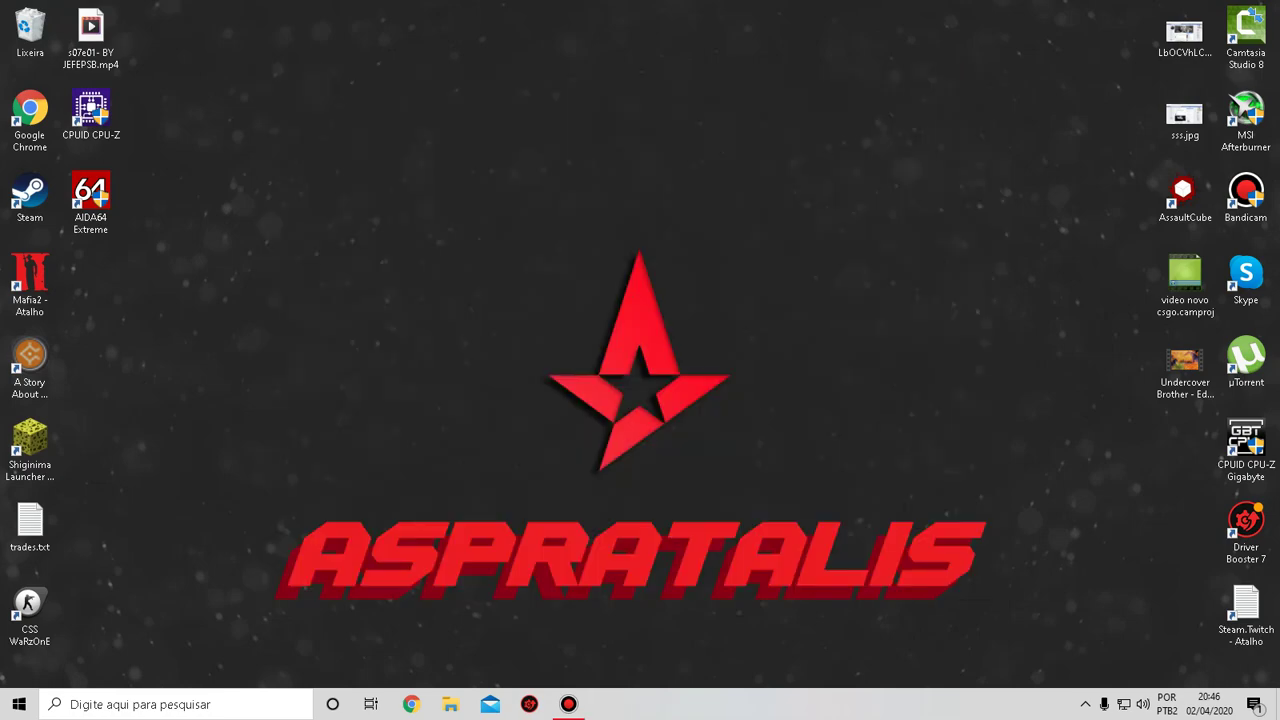
click(568, 704)
drag(800, 129, 555, 45)
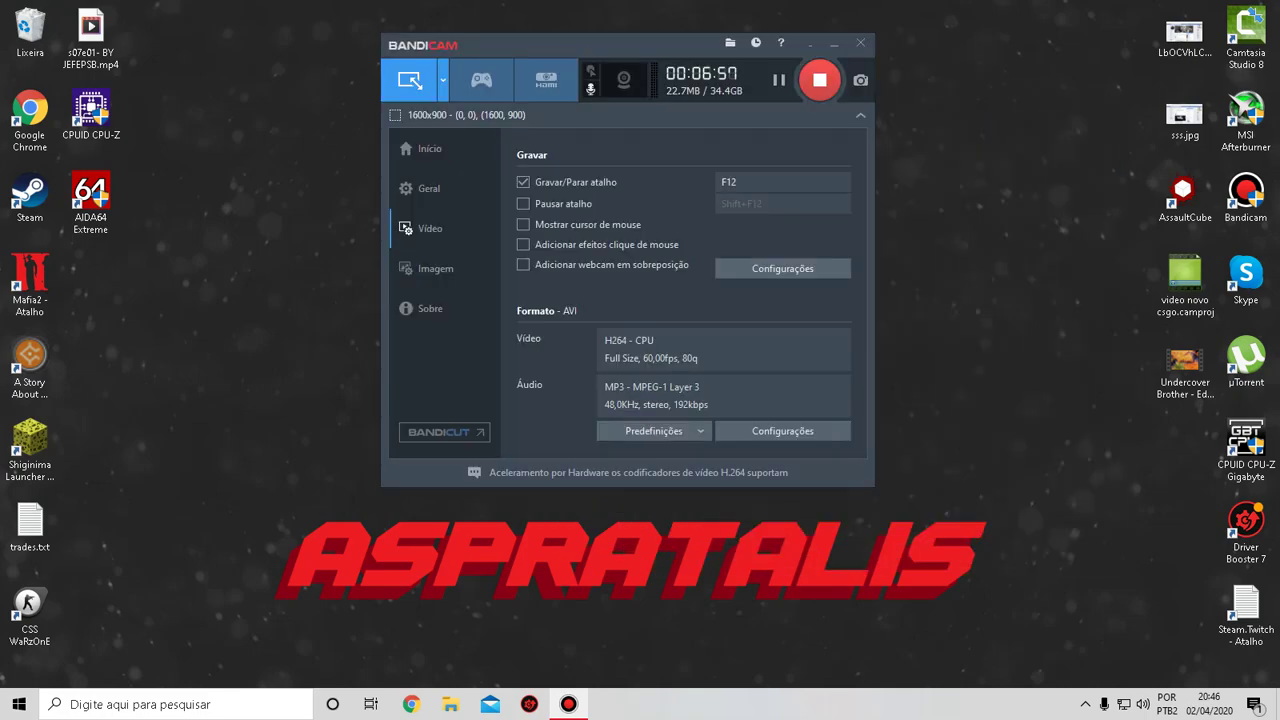